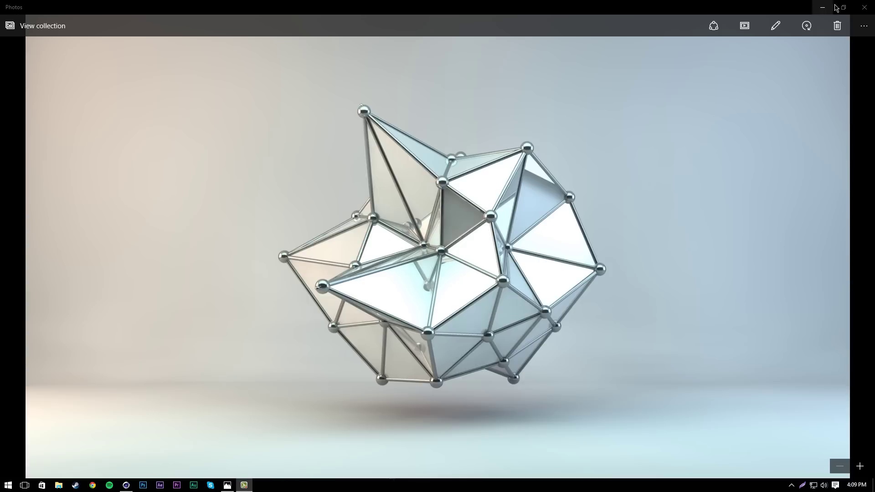
Step: Close the Photos window showing the metallic plexus icosahedron render
{"action": "left_click", "coordinate": [865, 7]}
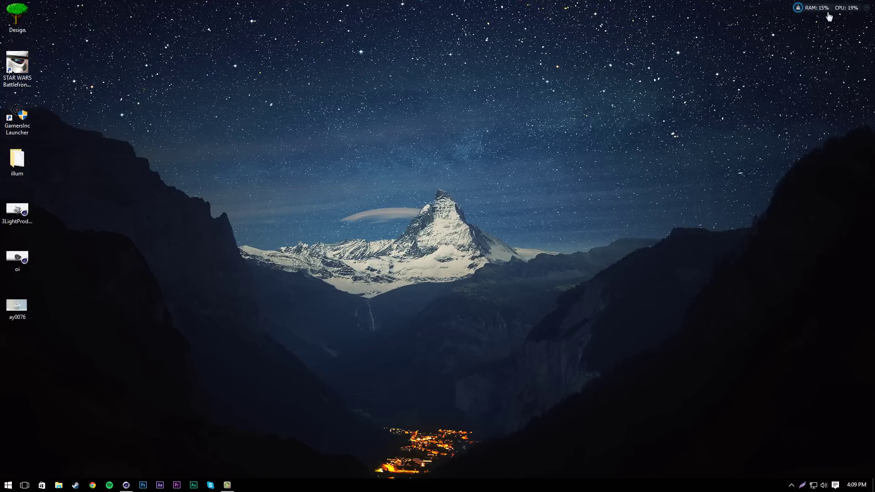
Step: Bring the 3LightProductStudio plexus scene forward, clear the selection, and use Quick Shading (Lines) display
{"action": "left_click", "coordinate": [127, 485]}
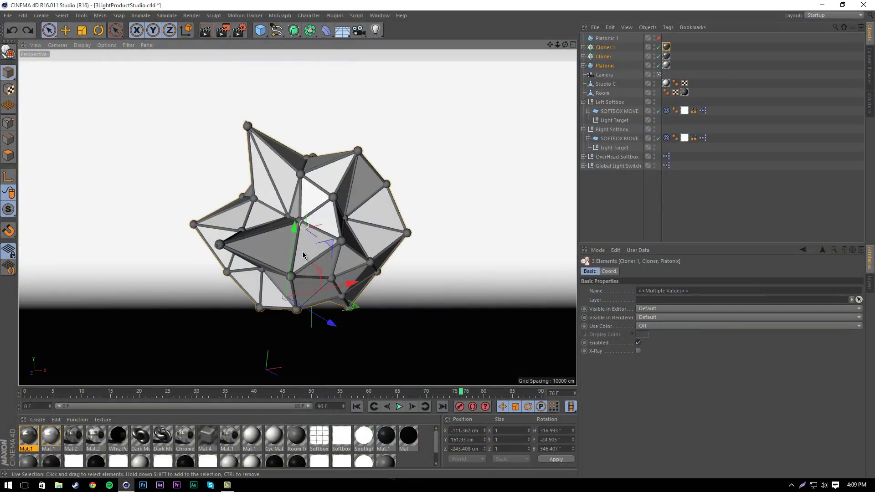
{"action": "left_click", "coordinate": [408, 341]}
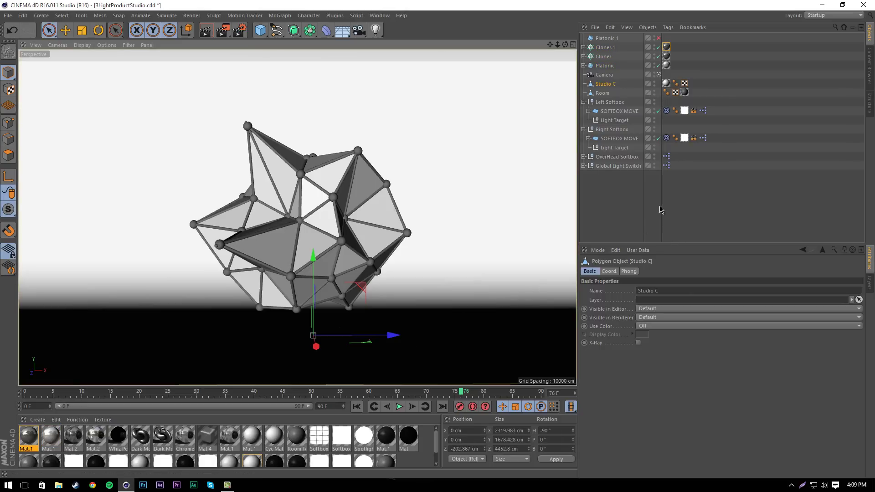
{"action": "left_click", "coordinate": [637, 209]}
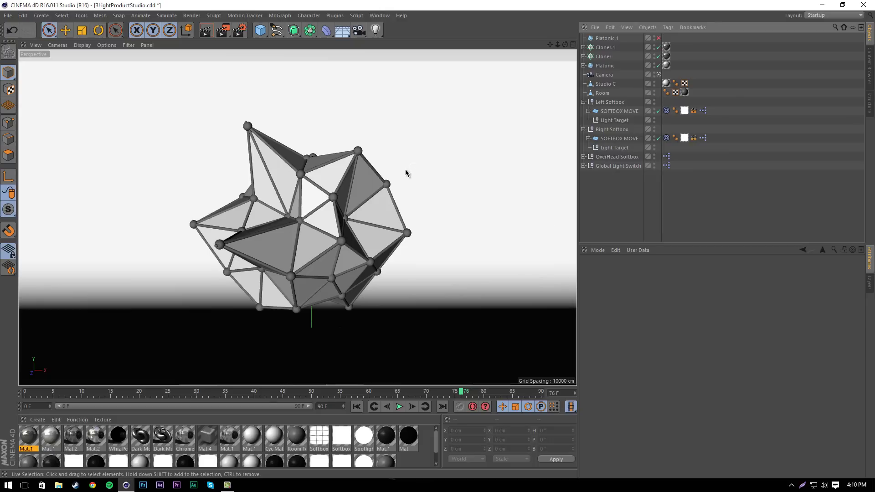
{"action": "left_click", "coordinate": [82, 45]}
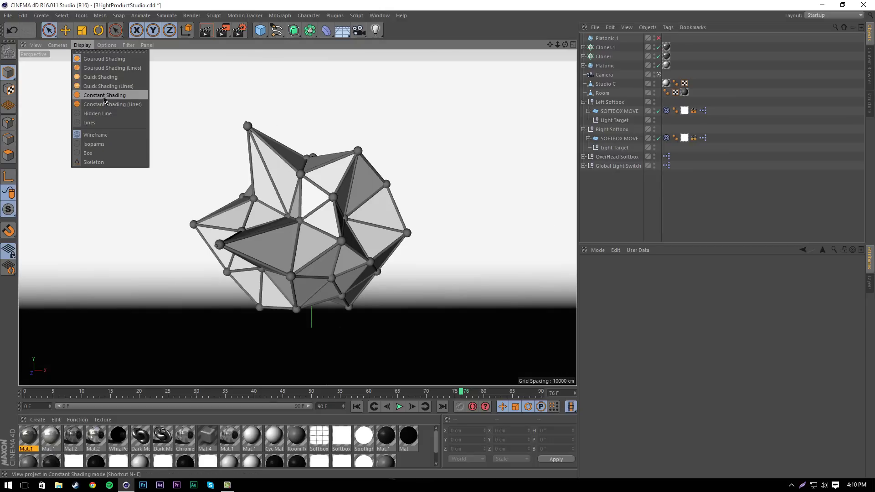
{"action": "left_click", "coordinate": [88, 87]}
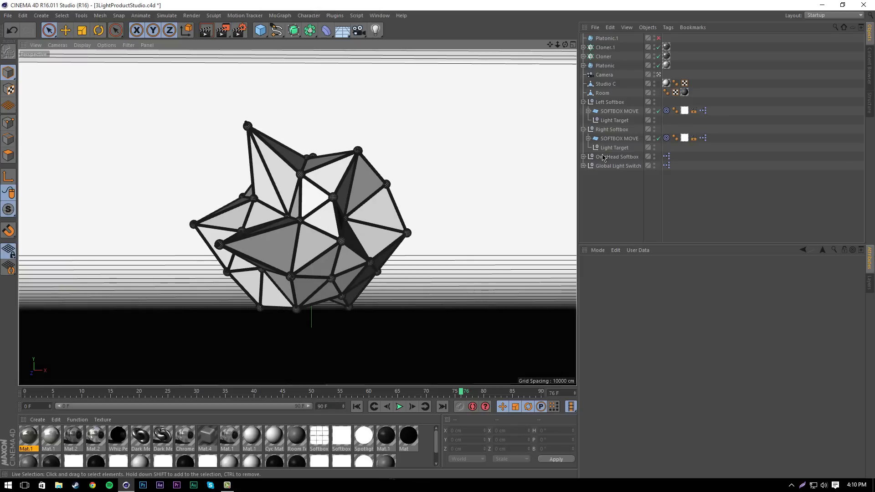
Step: Delete Cloner.1, Cloner and Platonic, then enable and select Platonic.1
{"action": "left_click", "coordinate": [605, 48]}
{"action": "left_click", "coordinate": [603, 66], "text": "shift"}
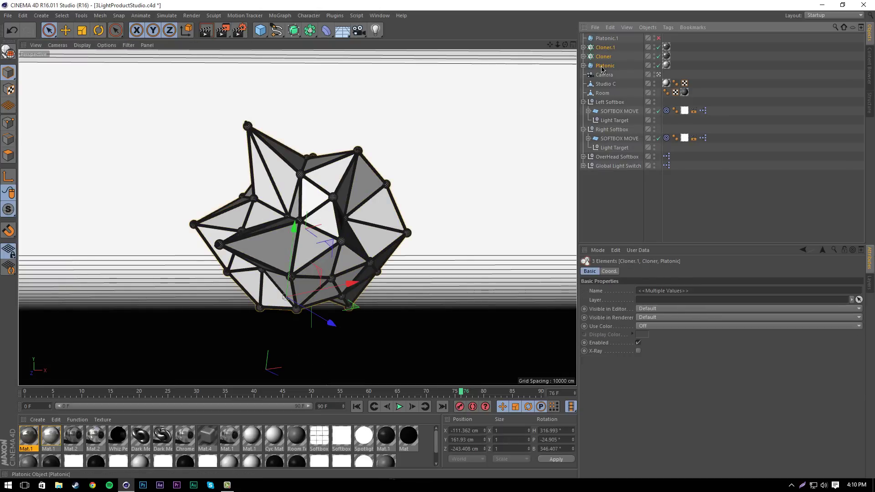
{"action": "key", "text": "Delete"}
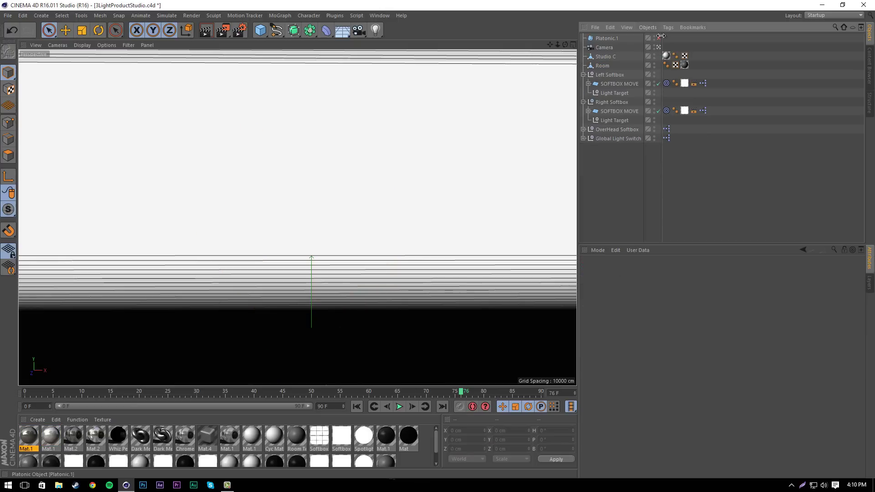
{"action": "left_click", "coordinate": [659, 40]}
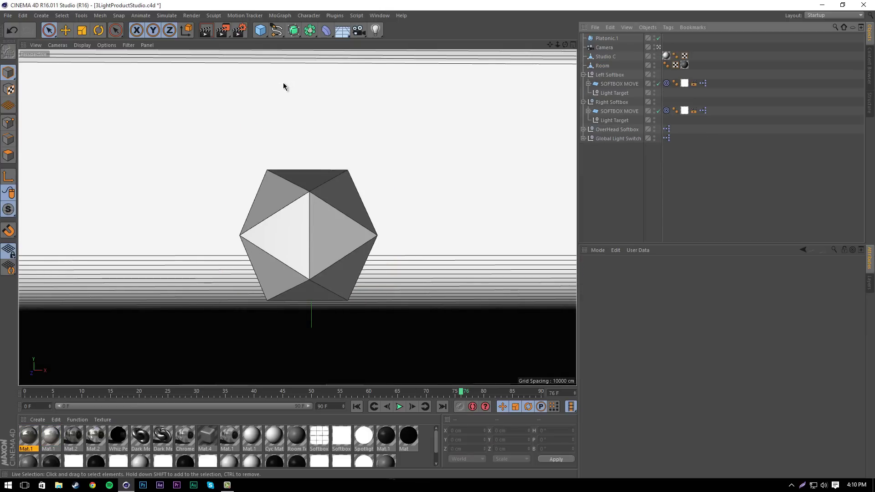
{"action": "left_click", "coordinate": [260, 34]}
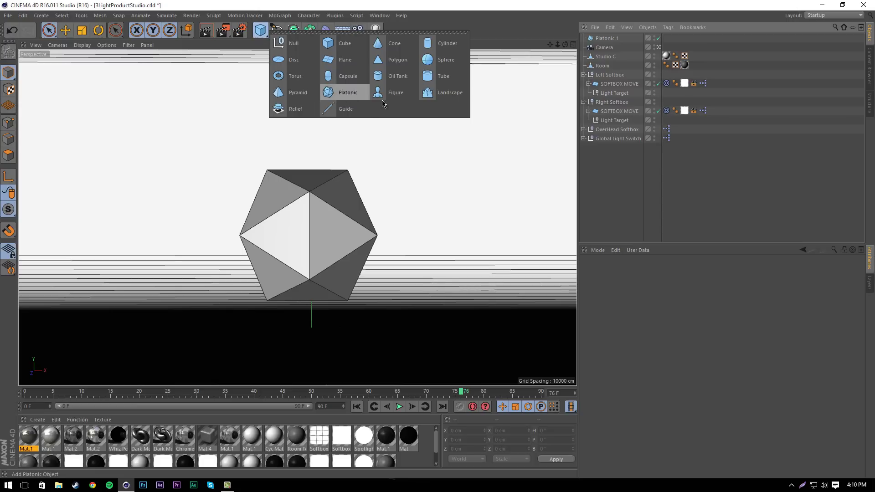
{"action": "left_click", "coordinate": [602, 40]}
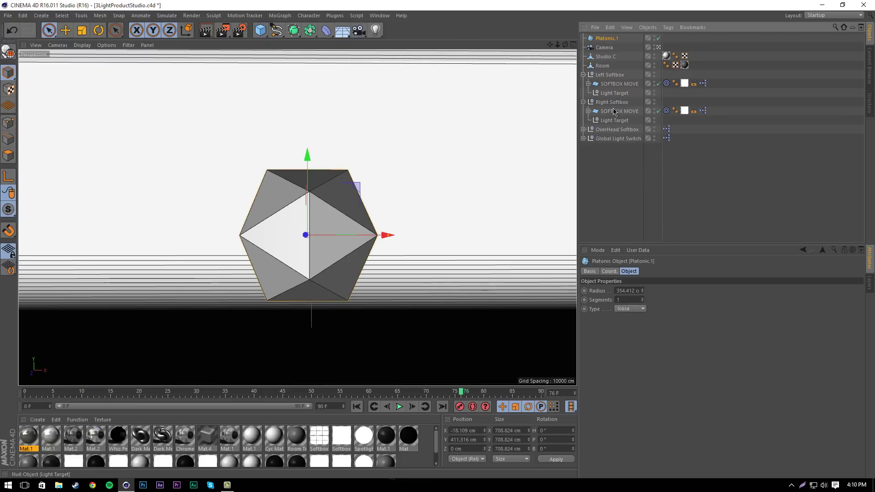
Step: Set Platonic.1's Segments to 2, shown shaded with wireframe lines
{"action": "left_click", "coordinate": [82, 45]}
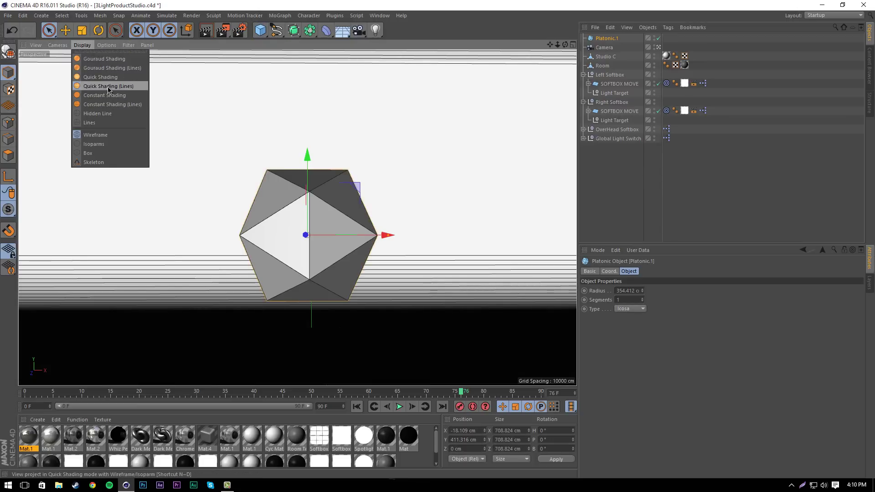
{"action": "left_click", "coordinate": [91, 86]}
{"action": "type", "text": "2"}
{"action": "key", "text": "Return"}
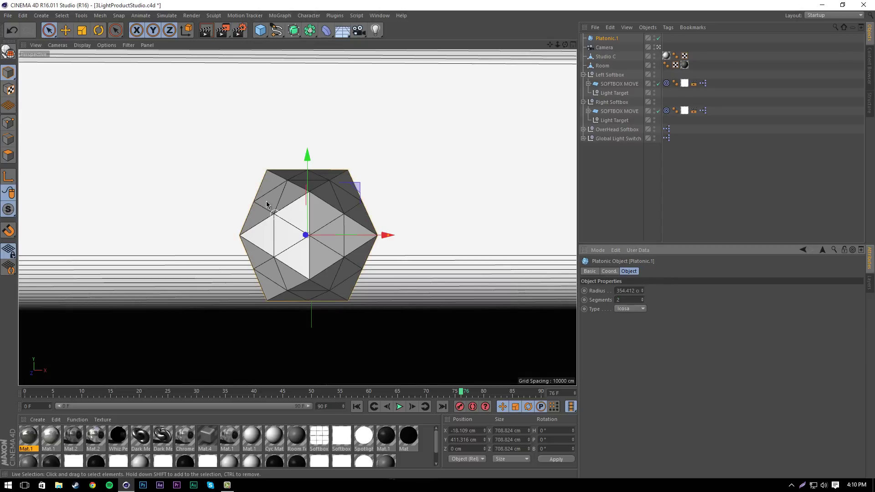
{"action": "left_click", "coordinate": [82, 45]}
{"action": "left_click", "coordinate": [91, 56]}
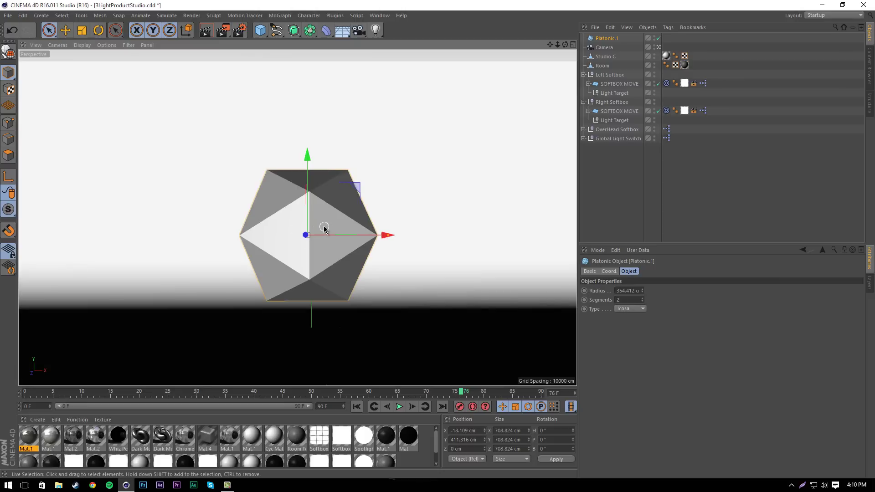
{"action": "left_click", "coordinate": [256, 221]}
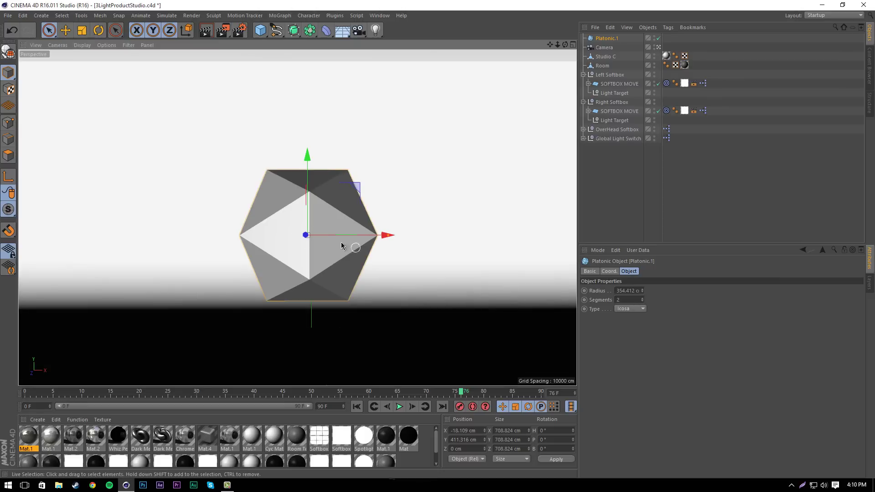
{"action": "left_click", "coordinate": [83, 45]}
{"action": "left_click", "coordinate": [97, 67]}
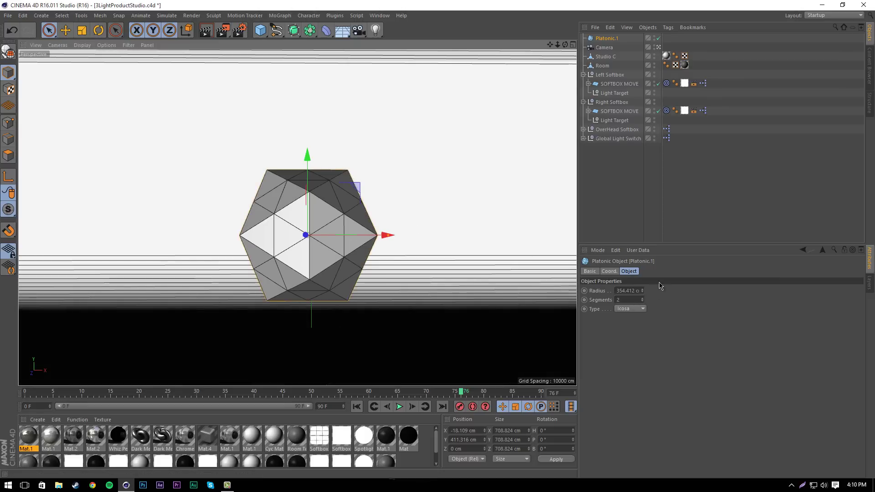
{"action": "left_click", "coordinate": [629, 300]}
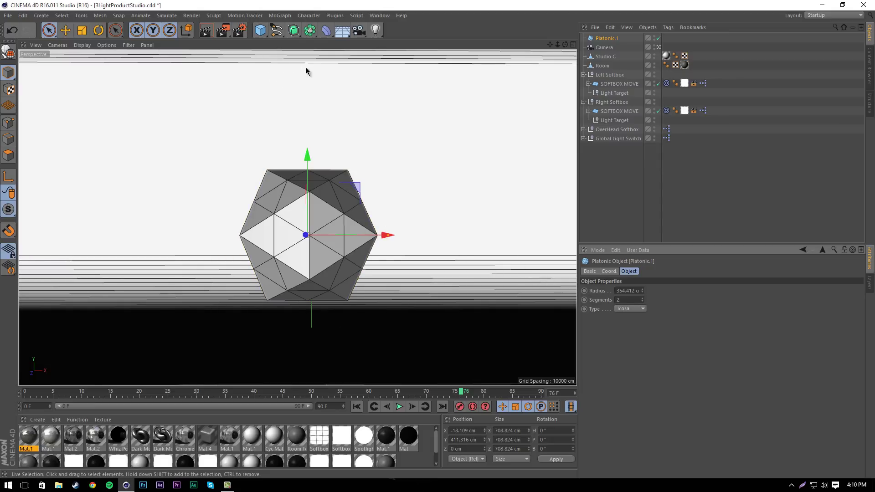
{"action": "left_click_drag", "start_coordinate": [310, 30], "coordinate": [416, 43]}
{"action": "left_click_drag", "start_coordinate": [605, 49], "coordinate": [608, 39]}
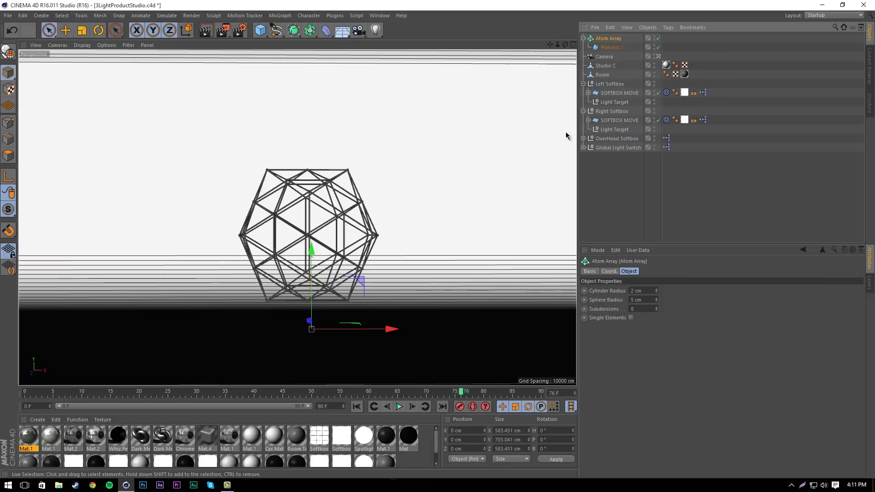
{"action": "key", "text": "ctrl+z"}
{"action": "key", "text": "ctrl+z"}
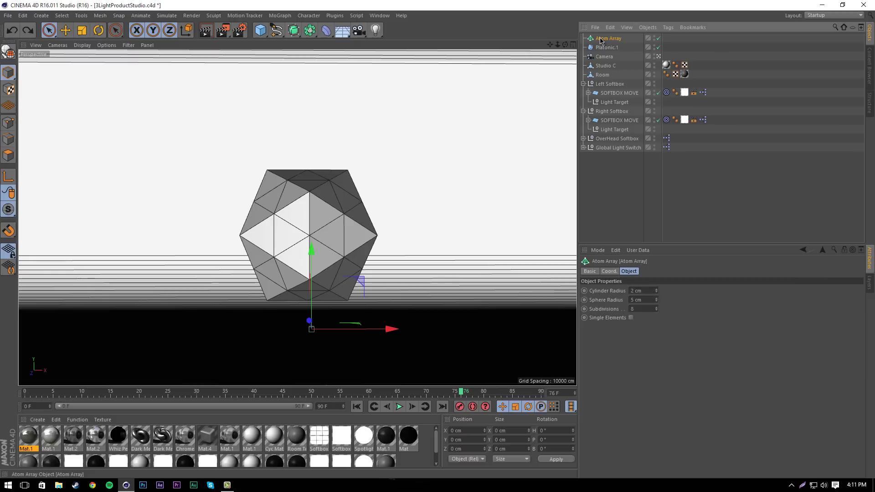
{"action": "key", "text": "Delete"}
Step: Add a MoGraph Cloner and a Sphere raised to about 75 cm
{"action": "left_click", "coordinate": [279, 15]}
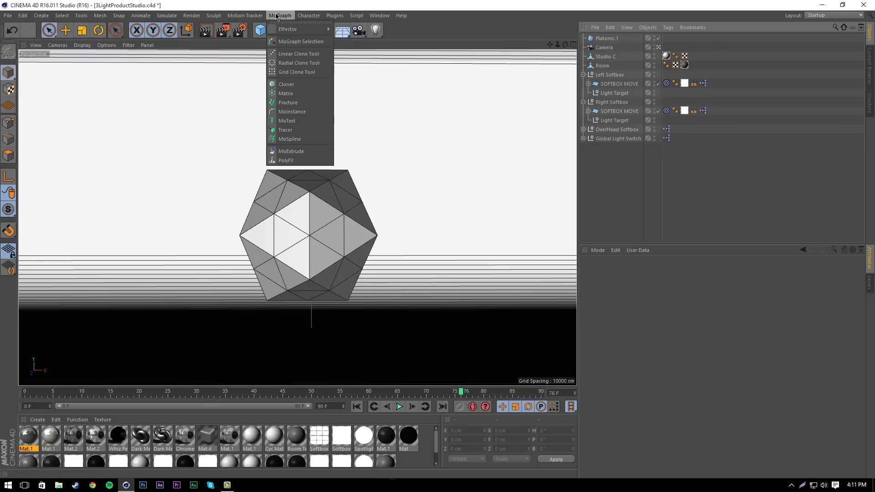
{"action": "left_click", "coordinate": [281, 86]}
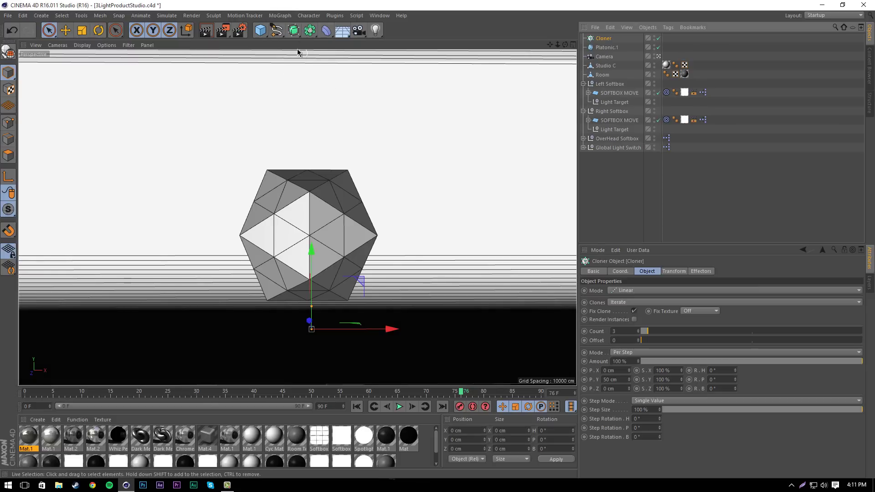
{"action": "left_click", "coordinate": [261, 30]}
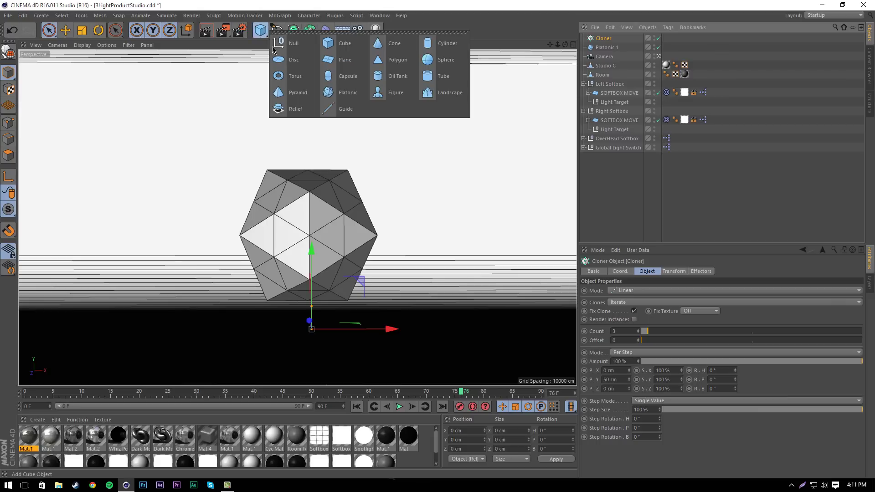
{"action": "left_click", "coordinate": [437, 60]}
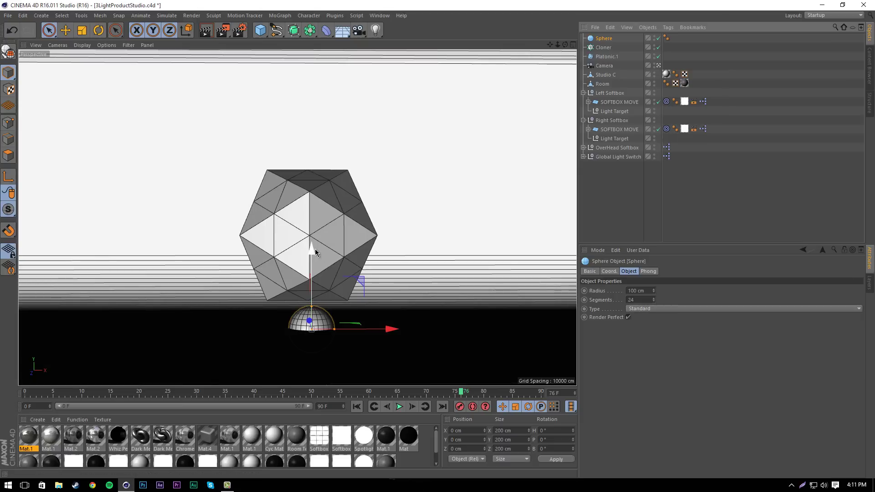
{"action": "mouse_move", "coordinate": [312, 250]}
{"action": "left_mouse_down"}
{"action": "mouse_move", "coordinate": [314, 224]}
{"action": "mouse_move", "coordinate": [323, 238]}
{"action": "left_mouse_up"}
Step: Give the Sphere 20 segments and a 14 cm radius, and parent it to the Cloner
{"action": "double_click", "coordinate": [641, 300]}
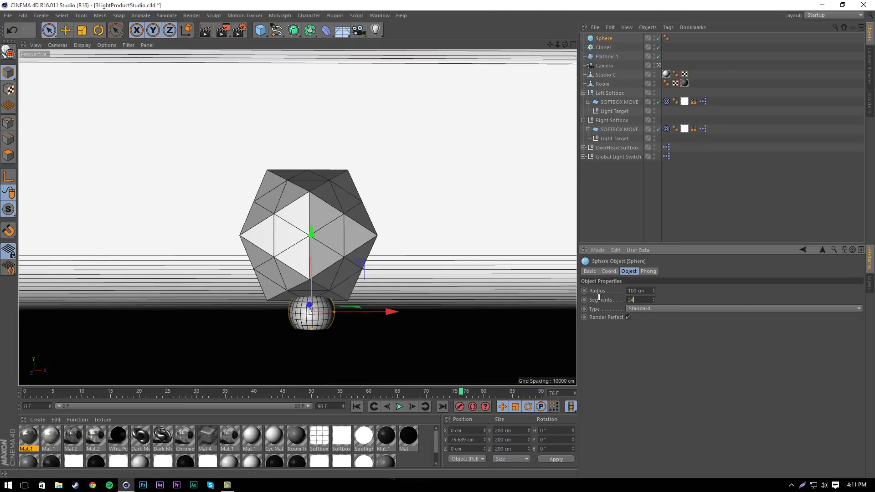
{"action": "type", "text": "20"}
{"action": "key", "text": "Tab"}
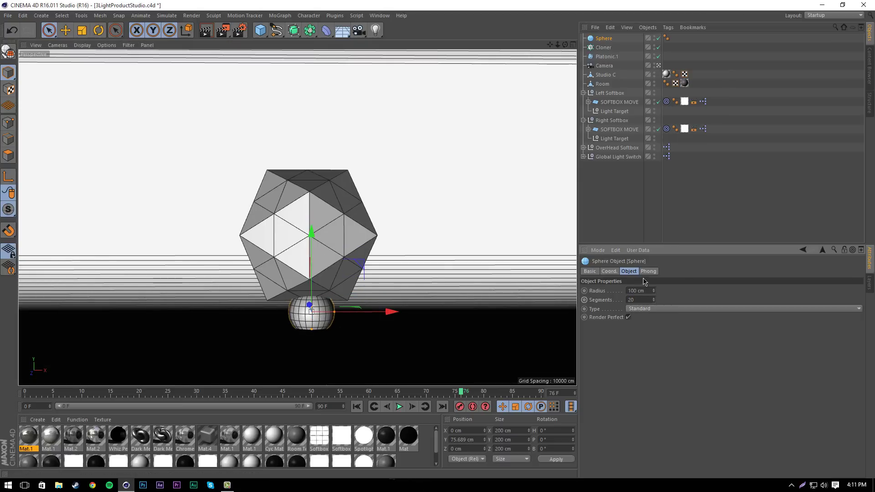
{"action": "type", "text": "10"}
{"action": "key", "text": "Return"}
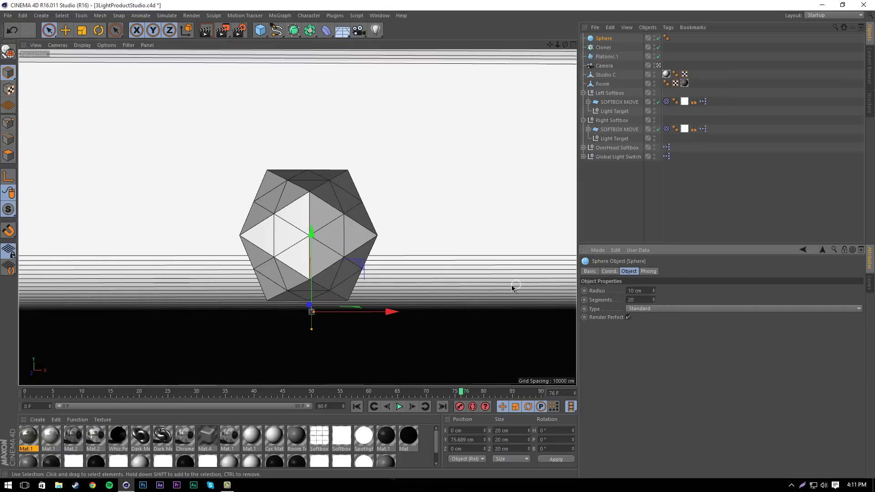
{"action": "type", "text": "14"}
{"action": "key", "text": "Return"}
{"action": "left_click_drag", "start_coordinate": [608, 44], "coordinate": [599, 52]}
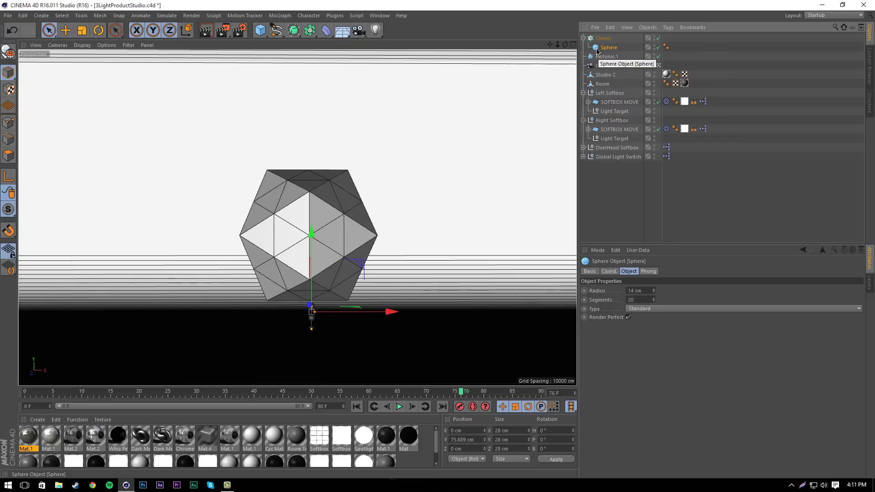
{"action": "left_click", "coordinate": [604, 38]}
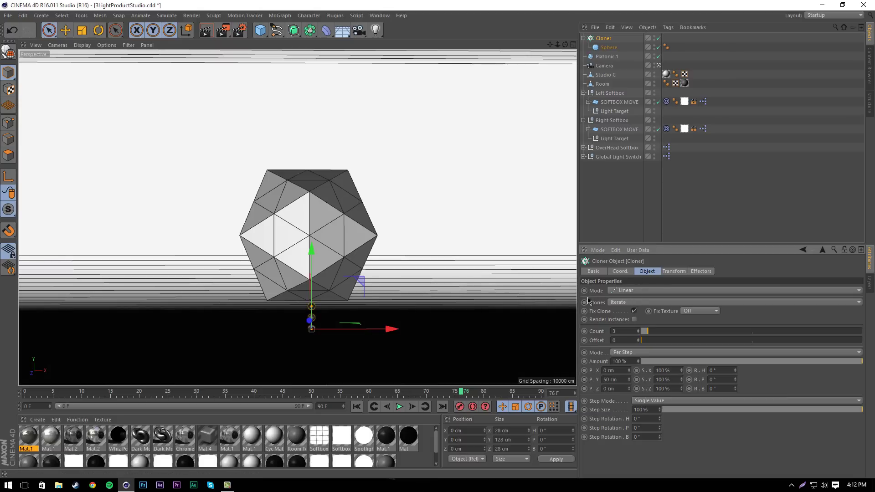
Step: Set the Cloner to Object mode on Platonic.1 with Vertex distribution, then deselect it
{"action": "left_click", "coordinate": [625, 292]}
{"action": "left_click", "coordinate": [627, 300]}
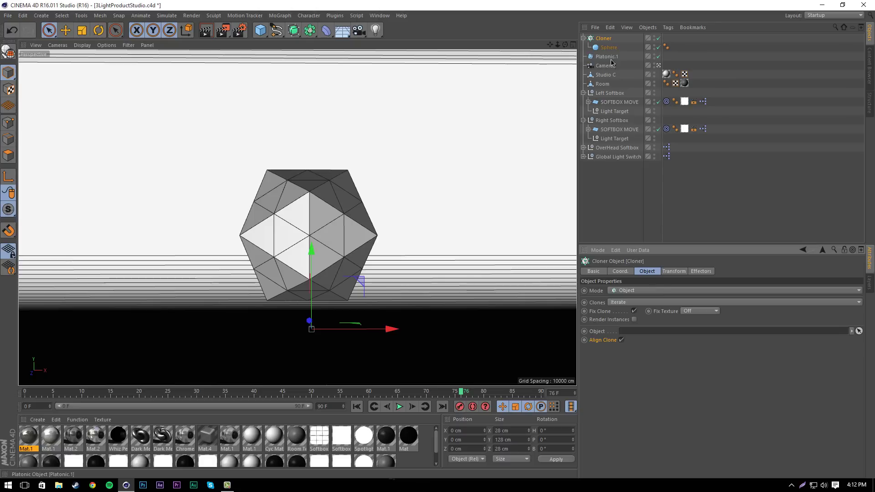
{"action": "left_click_drag", "start_coordinate": [606, 56], "coordinate": [639, 334]}
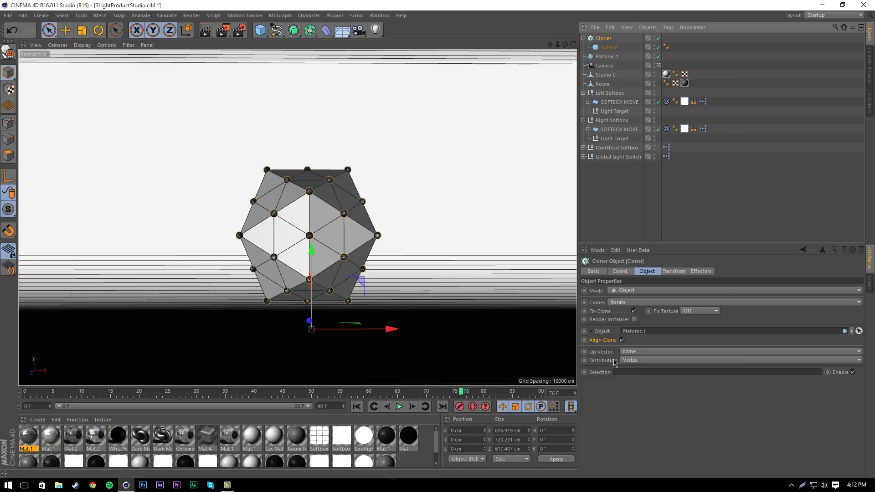
{"action": "left_click", "coordinate": [587, 364]}
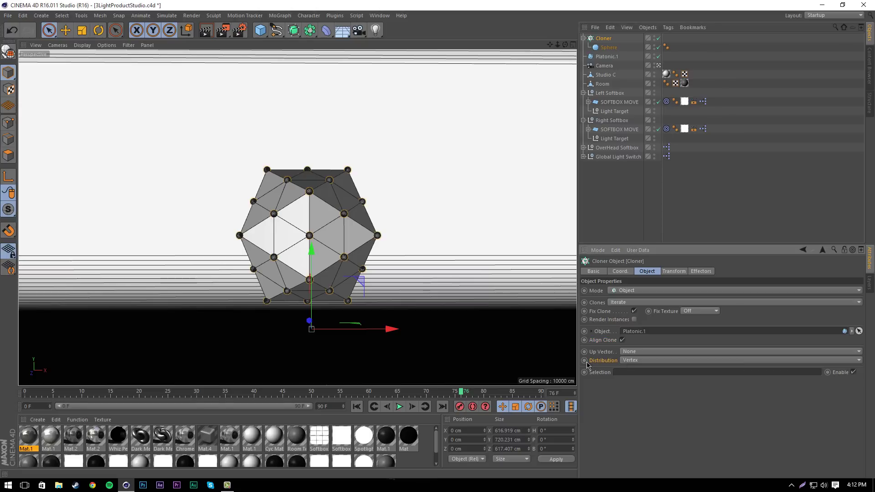
{"action": "left_click", "coordinate": [627, 364]}
{"action": "left_click", "coordinate": [629, 368]}
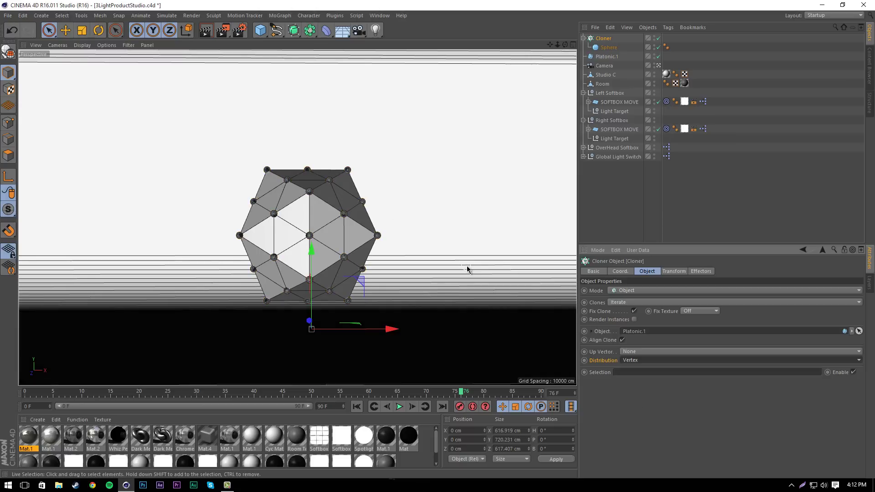
{"action": "left_click", "coordinate": [589, 47]}
Step: Add a Capsule primitive and stretch its height upward
{"action": "key", "text": "Delete"}
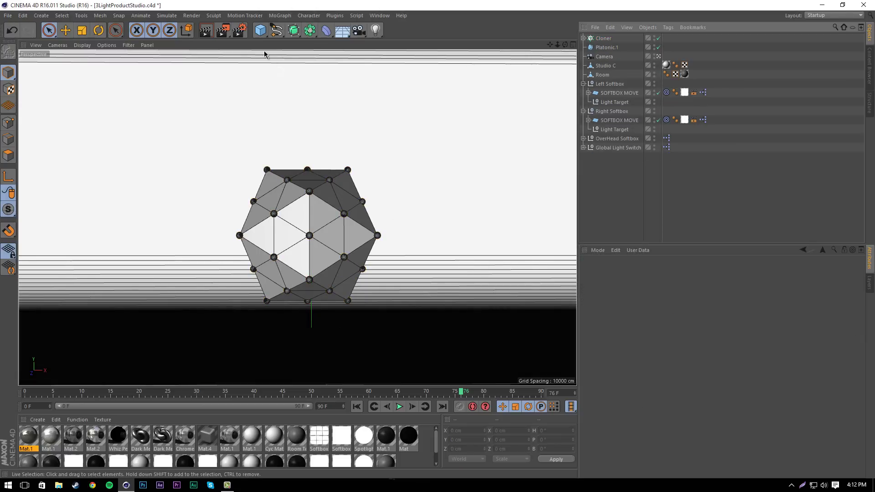
{"action": "left_click", "coordinate": [261, 30]}
{"action": "left_click", "coordinate": [350, 78]}
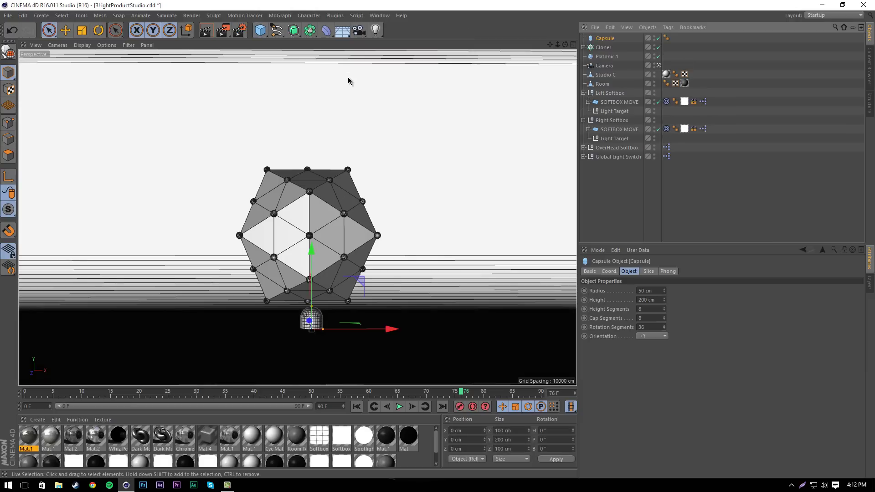
{"action": "left_click_drag", "start_coordinate": [310, 248], "coordinate": [316, 209]}
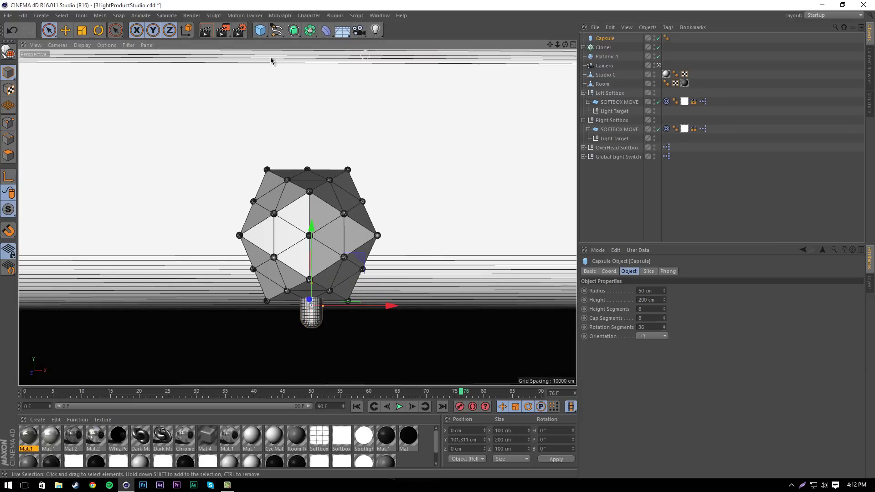
Step: Parent the Capsule to a new Cloner.1 set to Object mode on Platonic.1
{"action": "left_click", "coordinate": [255, 17]}
{"action": "mouse_move", "coordinate": [280, 16]}
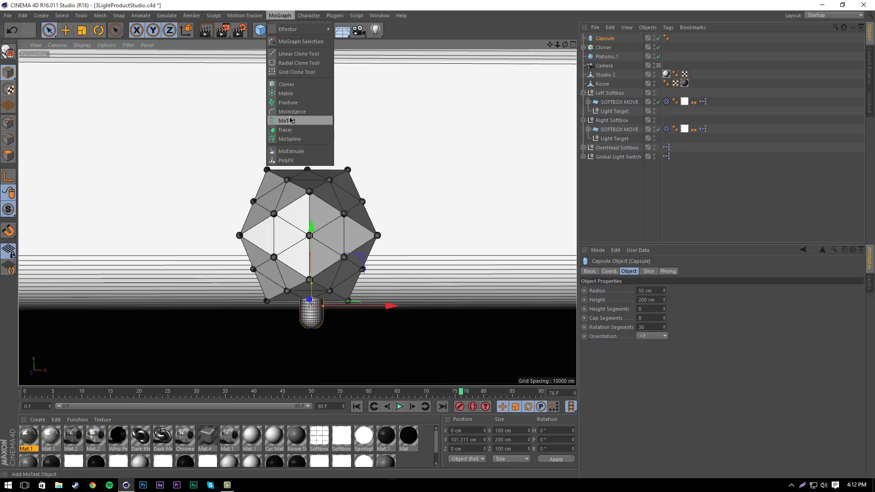
{"action": "left_click", "coordinate": [286, 84]}
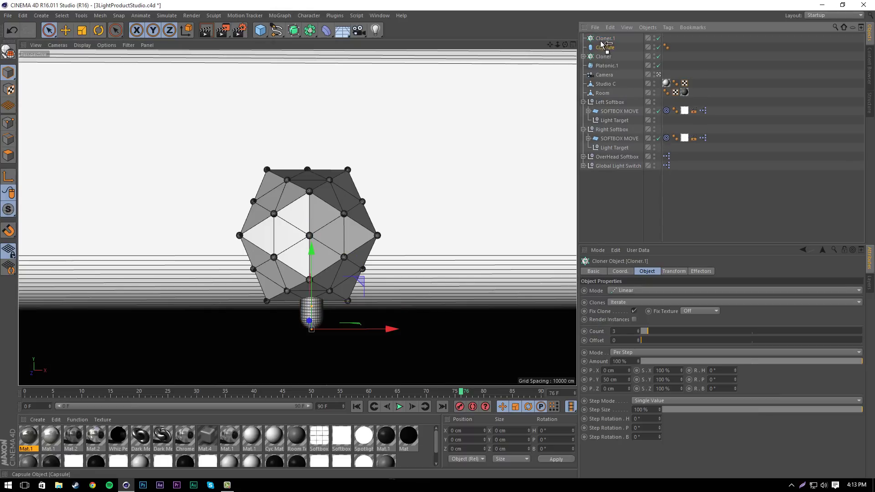
{"action": "left_click_drag", "start_coordinate": [602, 42], "coordinate": [602, 40]}
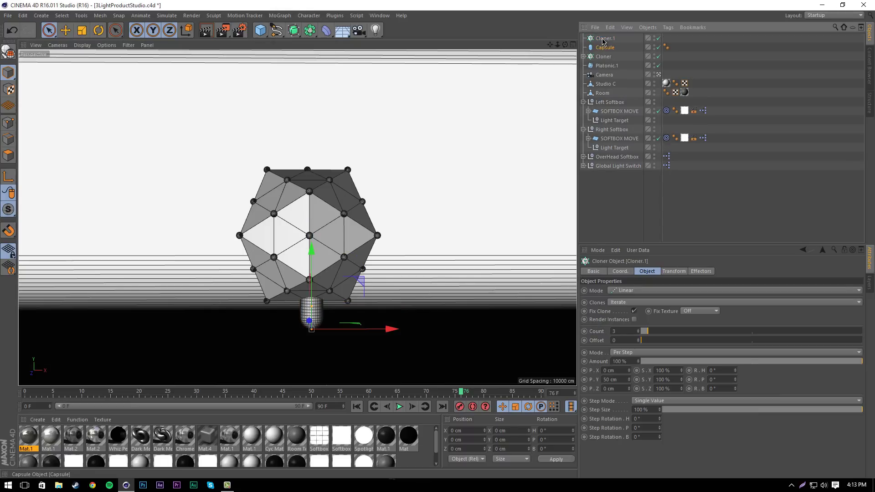
{"action": "left_click", "coordinate": [632, 290]}
{"action": "left_click", "coordinate": [630, 295]}
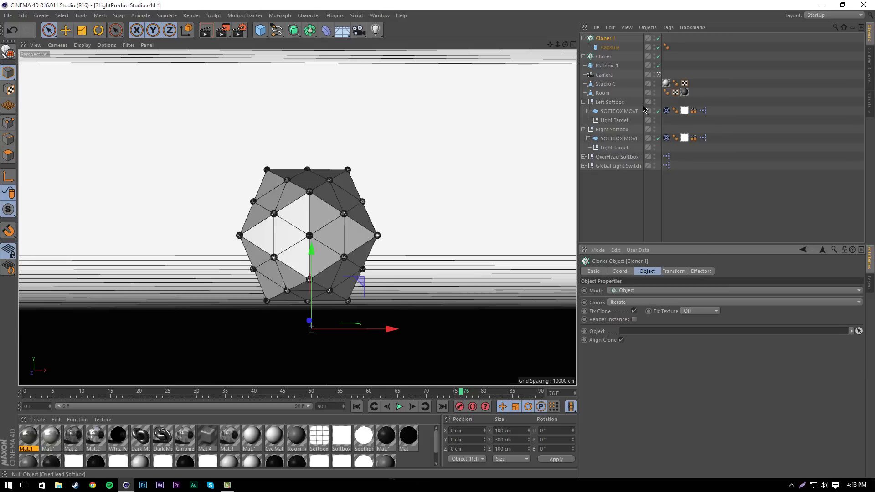
{"action": "left_click_drag", "start_coordinate": [607, 65], "coordinate": [648, 333]}
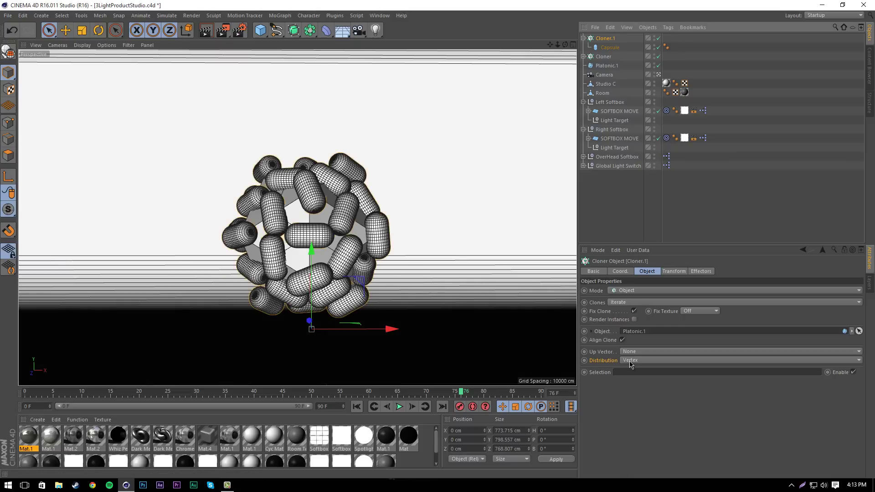
Step: Set Cloner.1 Distribution to Edge, enable Scale on Edge, and set Edge Scale to 55%
{"action": "left_click", "coordinate": [630, 360]}
{"action": "left_click", "coordinate": [635, 380]}
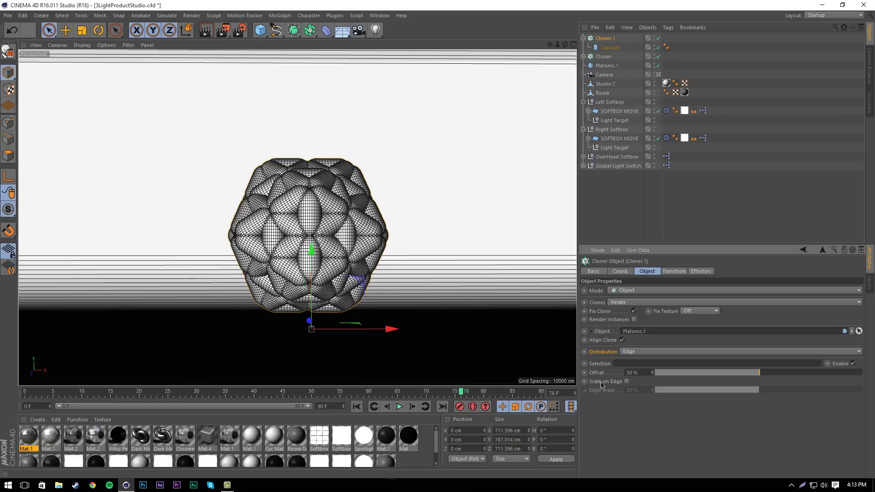
{"action": "left_click", "coordinate": [628, 381]}
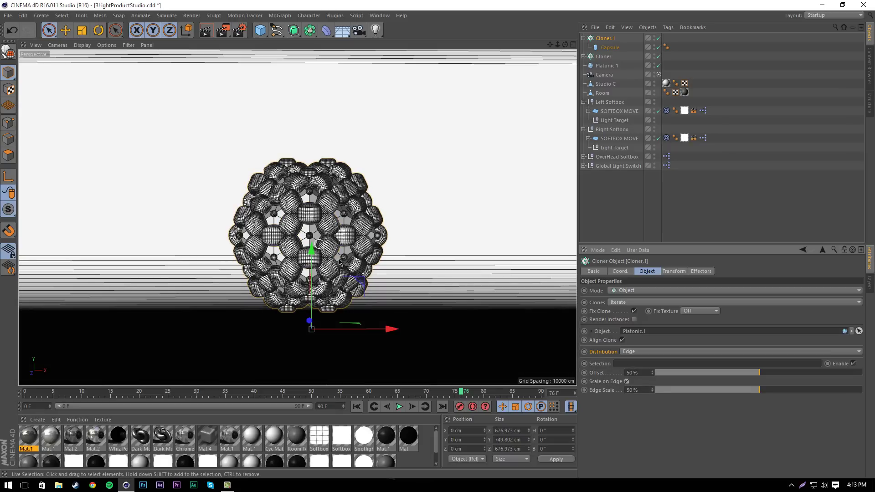
{"action": "left_click_drag", "start_coordinate": [712, 392], "coordinate": [760, 373]}
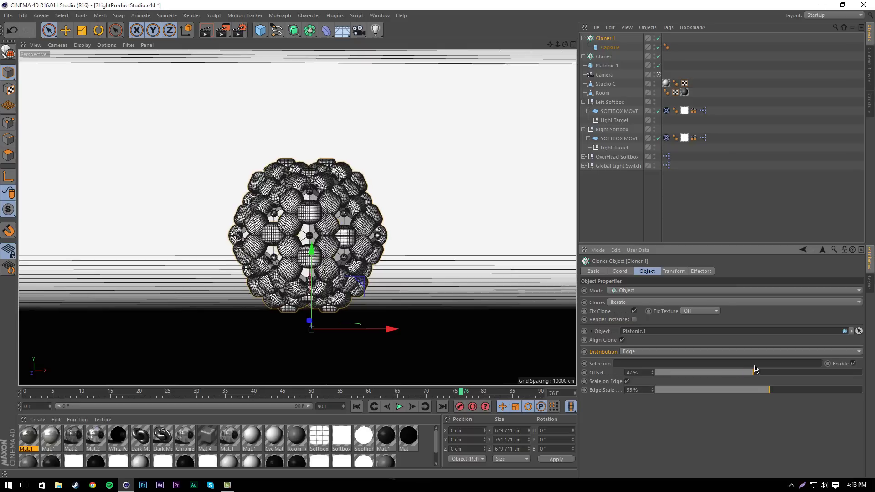
Step: Try Capsule radii between 7 and 9 cm and switch the viewport shading
{"action": "left_click", "coordinate": [605, 49]}
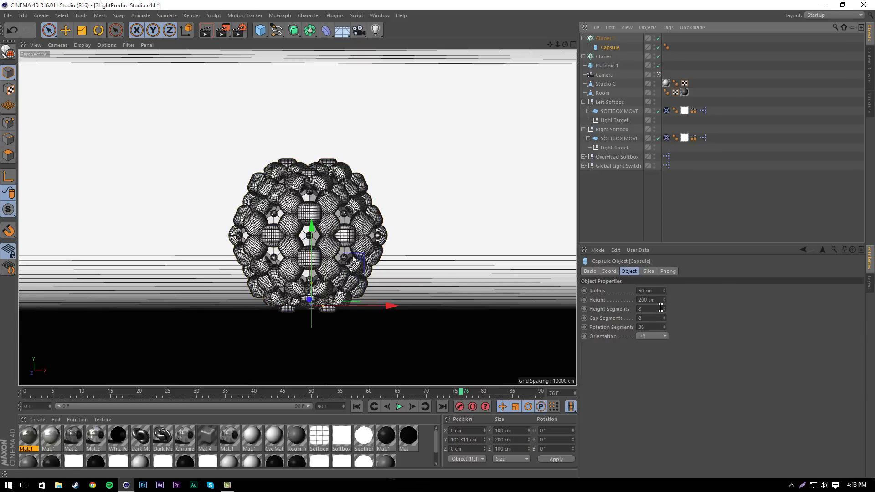
{"action": "mouse_move", "coordinate": [665, 292]}
{"action": "left_mouse_down"}
{"action": "mouse_move", "coordinate": [669, 279]}
{"action": "mouse_move", "coordinate": [667, 308]}
{"action": "mouse_move", "coordinate": [667, 296]}
{"action": "left_mouse_up"}
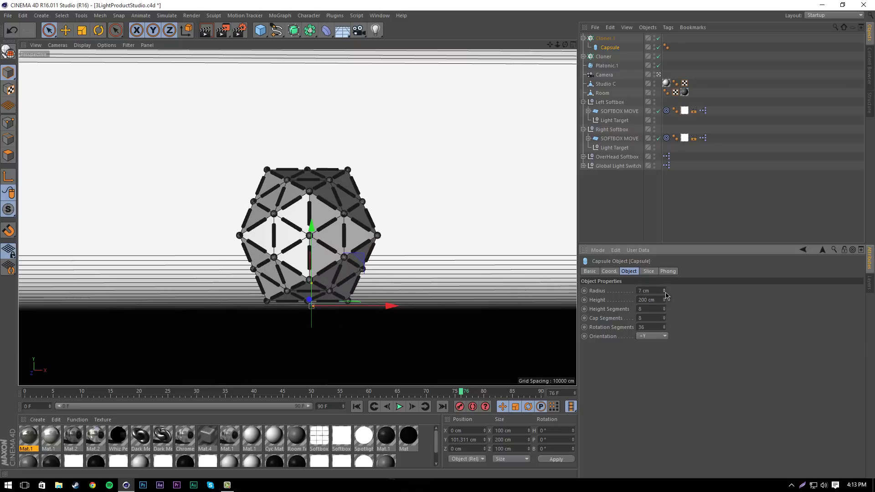
{"action": "left_click", "coordinate": [82, 45]}
{"action": "left_click_drag", "start_coordinate": [666, 295], "coordinate": [665, 303]}
{"action": "left_click", "coordinate": [93, 58]}
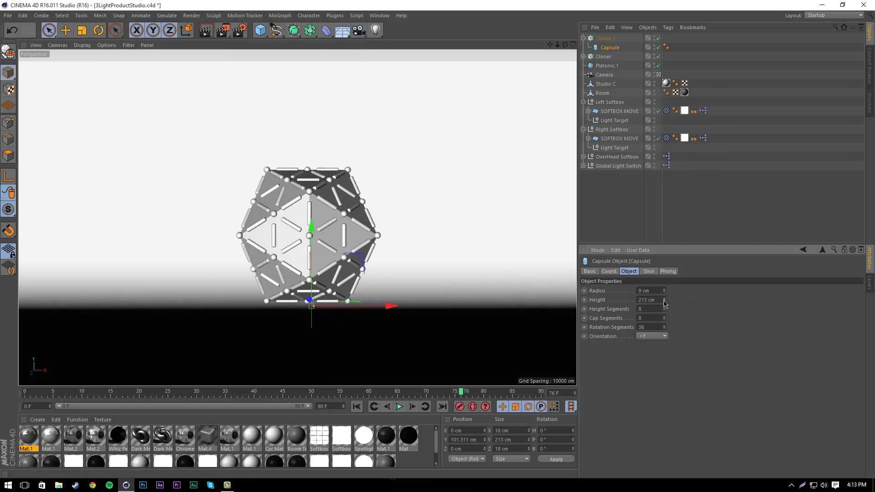
{"action": "left_click_drag", "start_coordinate": [665, 295], "coordinate": [664, 295]}
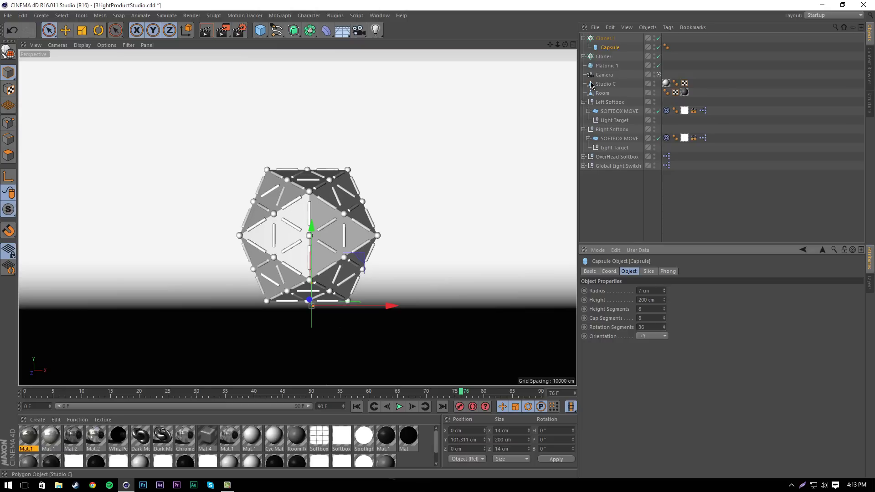
Step: Set Cloner.1 Edge Scale to 98% and the Capsule radius to 5 cm
{"action": "left_click", "coordinate": [606, 38]}
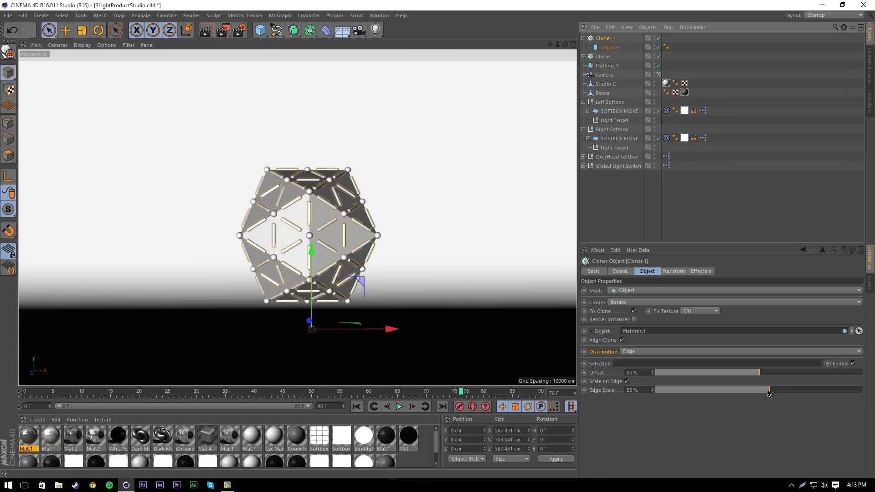
{"action": "left_click_drag", "start_coordinate": [770, 394], "coordinate": [860, 388]}
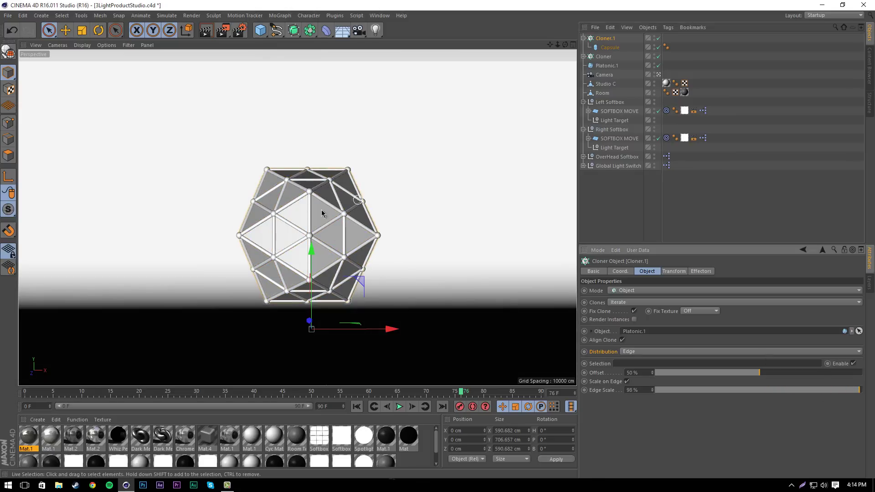
{"action": "left_click", "coordinate": [610, 48]}
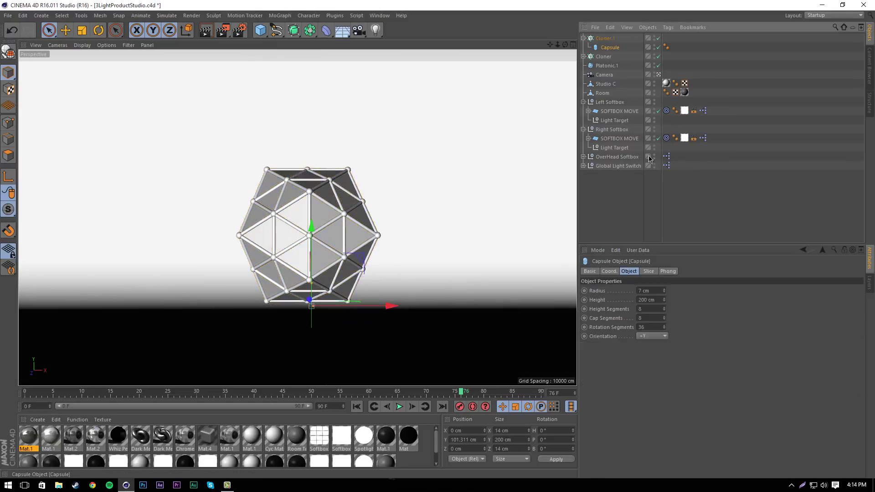
{"action": "left_click", "coordinate": [665, 293]}
{"action": "left_click", "coordinate": [665, 292]}
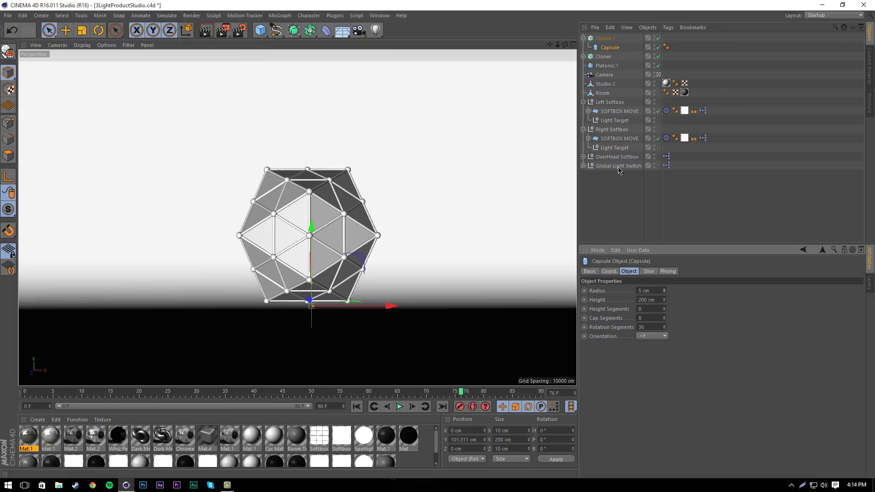
{"action": "left_click", "coordinate": [605, 38]}
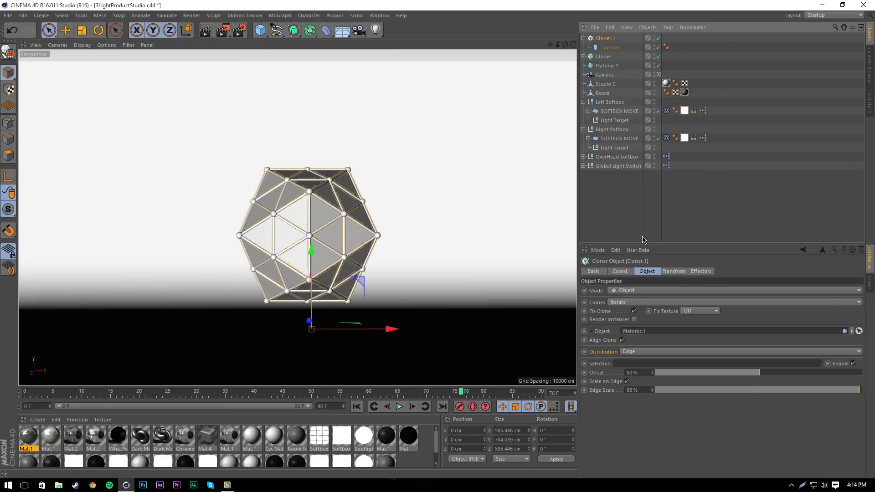
Step: Collapse the Cloner.1 hierarchy, deselect all objects, and show the Deformer palette
{"action": "left_click", "coordinate": [410, 208]}
{"action": "left_click", "coordinate": [600, 187]}
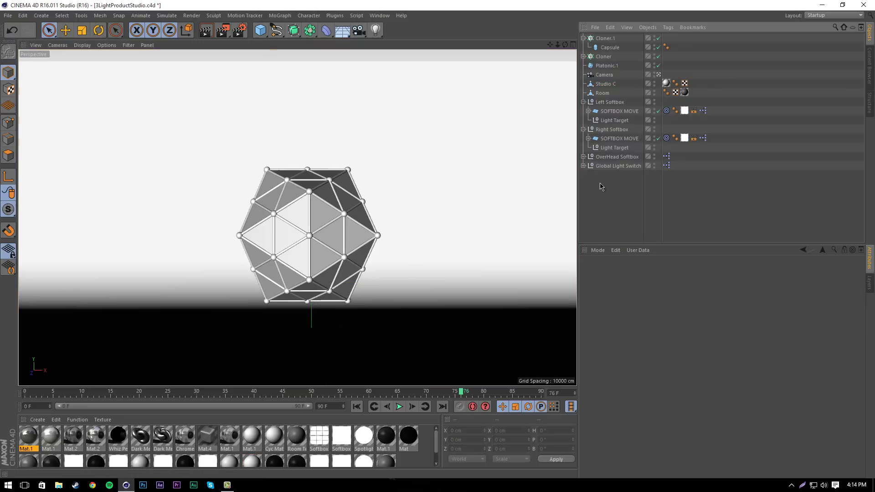
{"action": "left_click", "coordinate": [584, 39]}
{"action": "left_click", "coordinate": [584, 38]}
{"action": "left_click", "coordinate": [584, 38]}
{"action": "left_click", "coordinate": [601, 47]}
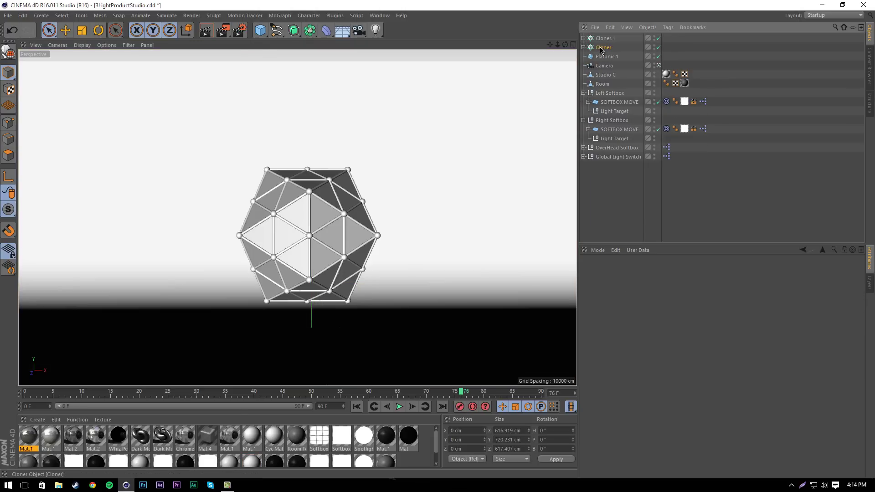
{"action": "left_click", "coordinate": [599, 203]}
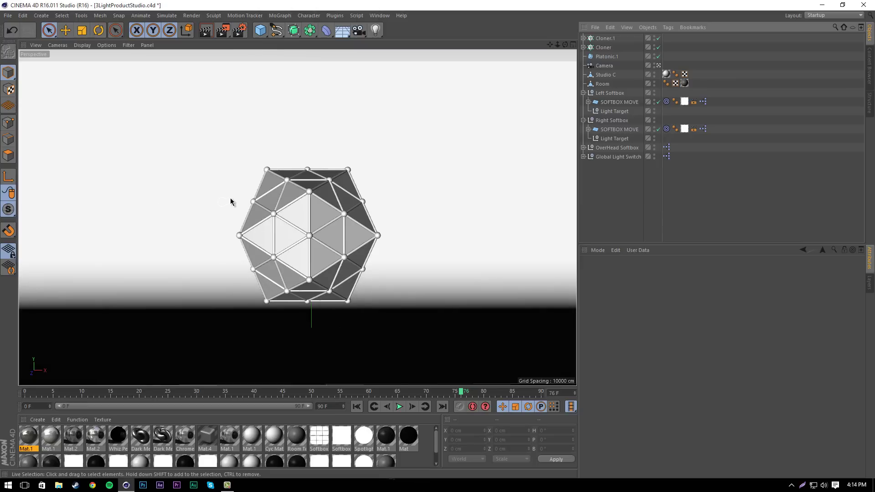
{"action": "left_click", "coordinate": [327, 30]}
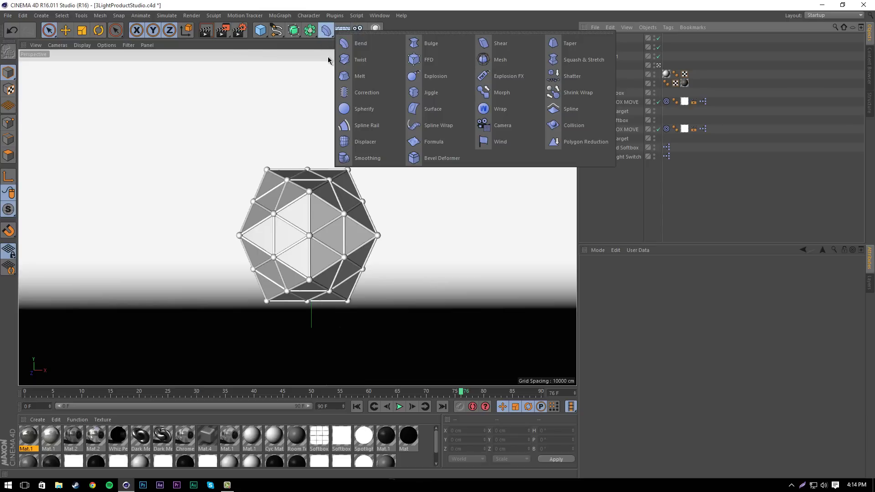
Step: Add a Displacer under Platonic.1 and set its Shading shader to Noise
{"action": "left_click", "coordinate": [345, 142]}
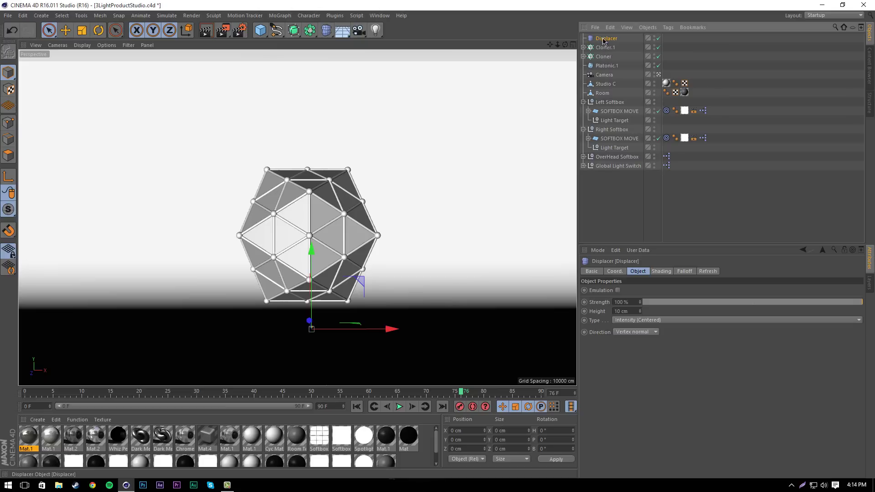
{"action": "mouse_move", "coordinate": [604, 63]}
{"action": "left_mouse_down"}
{"action": "mouse_move", "coordinate": [608, 124]}
{"action": "mouse_move", "coordinate": [604, 69]}
{"action": "mouse_move", "coordinate": [584, 69]}
{"action": "mouse_move", "coordinate": [603, 67]}
{"action": "left_mouse_up"}
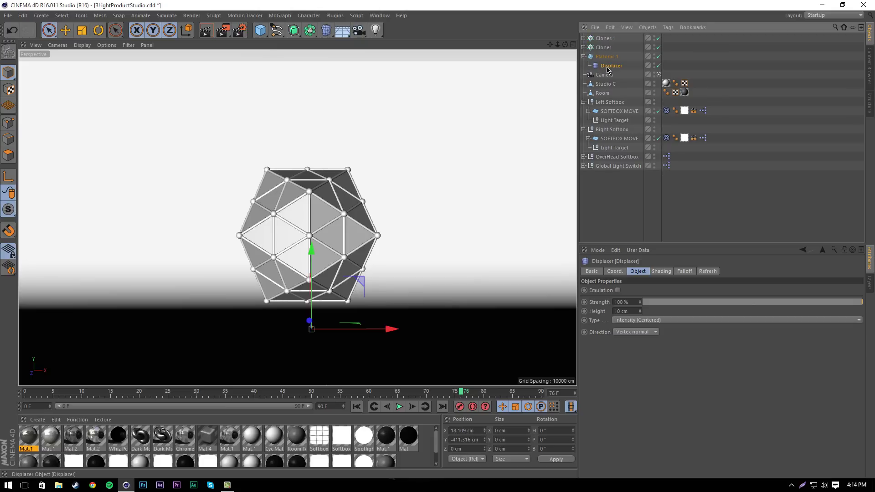
{"action": "left_click", "coordinate": [661, 273]}
{"action": "left_click", "coordinate": [613, 300]}
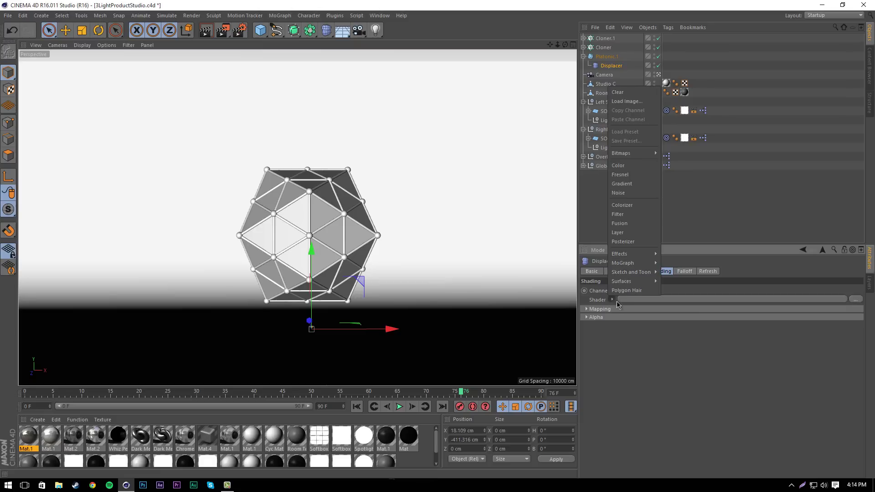
{"action": "left_click", "coordinate": [633, 192]}
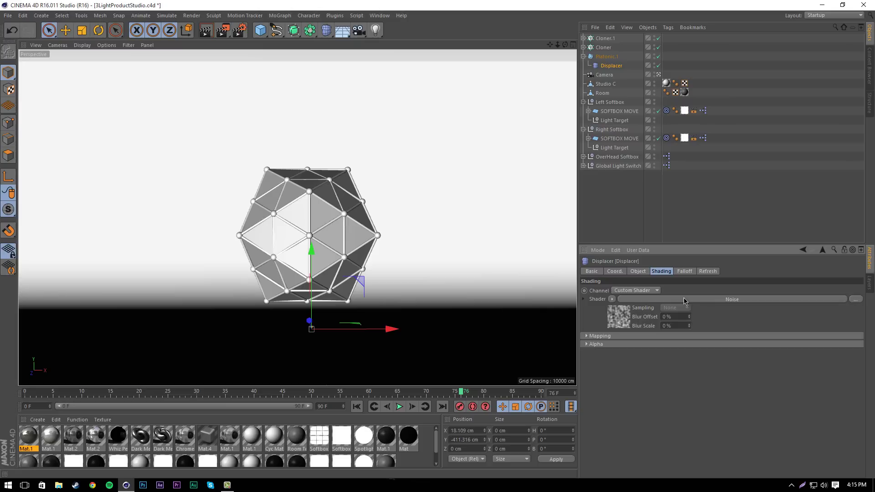
Step: Check the Noise shader's settings, keep the default Noise type, and return to the Displacer
{"action": "left_click", "coordinate": [702, 299]}
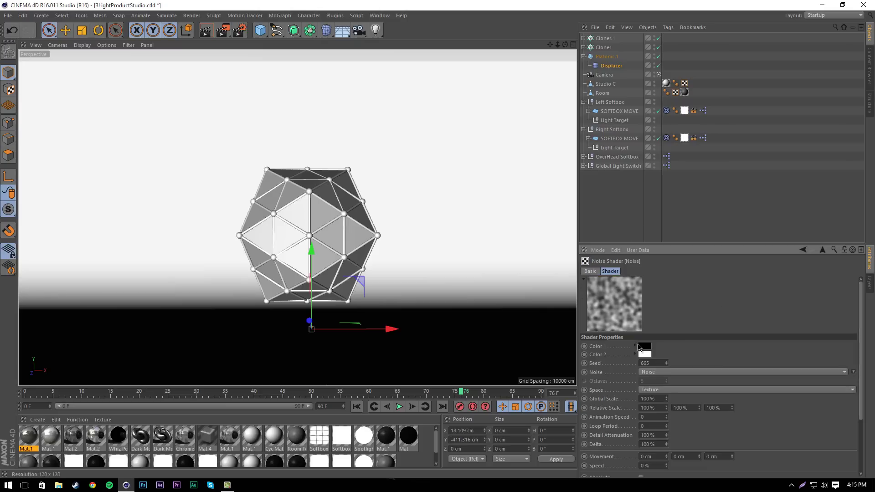
{"action": "left_click", "coordinate": [668, 372]}
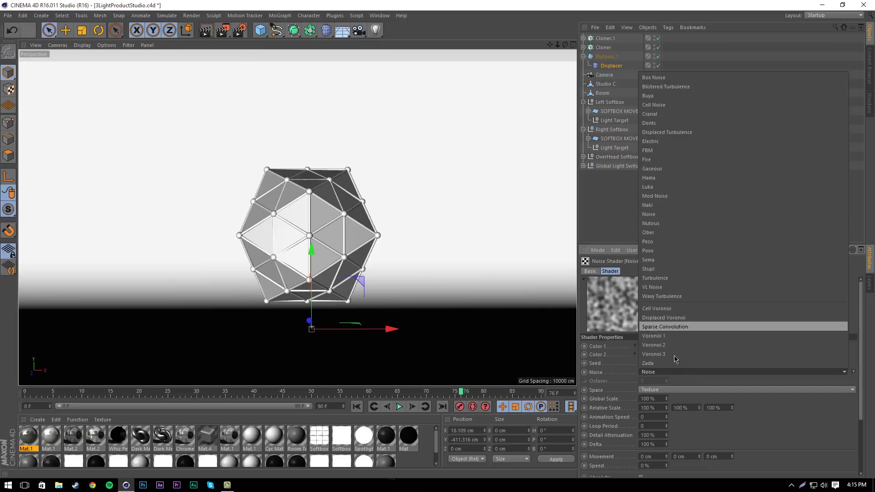
{"action": "left_click", "coordinate": [701, 386]}
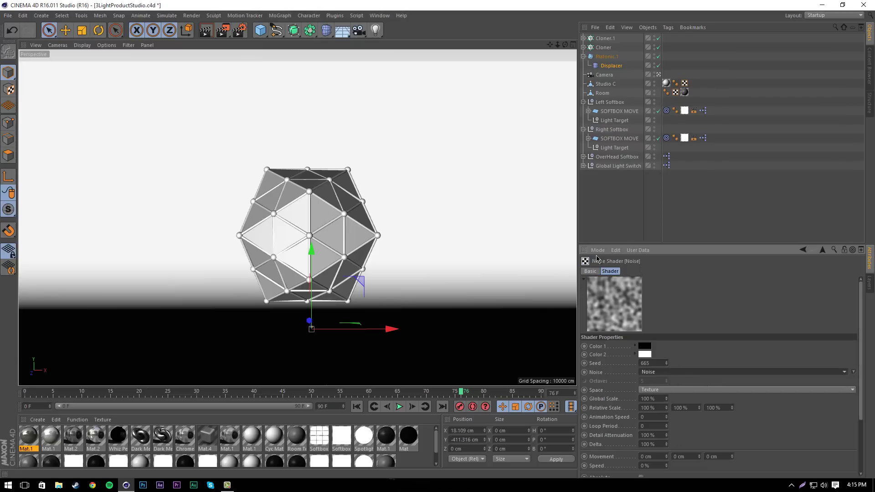
{"action": "left_click", "coordinate": [670, 372]}
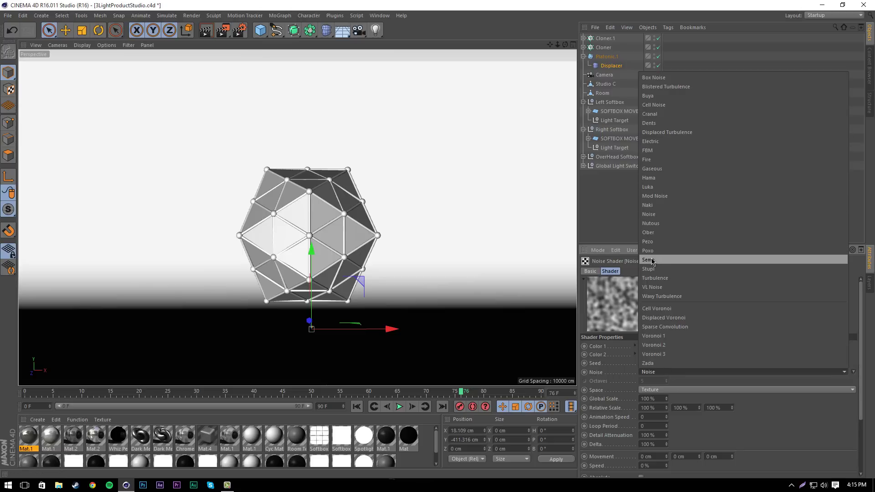
{"action": "left_click", "coordinate": [681, 381]}
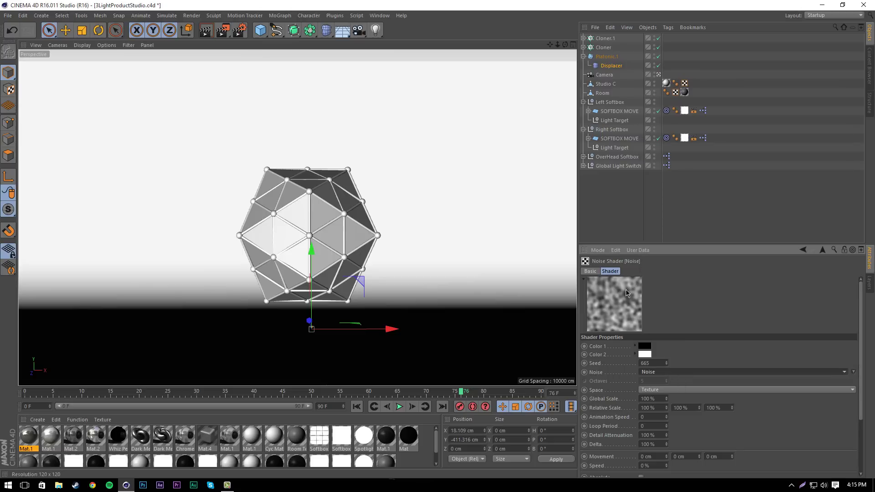
{"action": "left_click", "coordinate": [611, 65]}
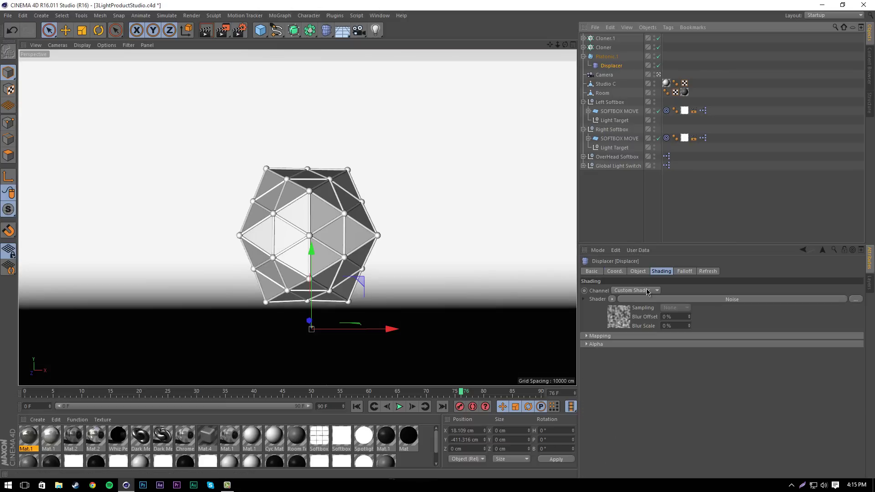
Step: Raise the Displacer height to 208.271 cm and scale the displacer to reshape the distortion
{"action": "left_click", "coordinate": [638, 272]}
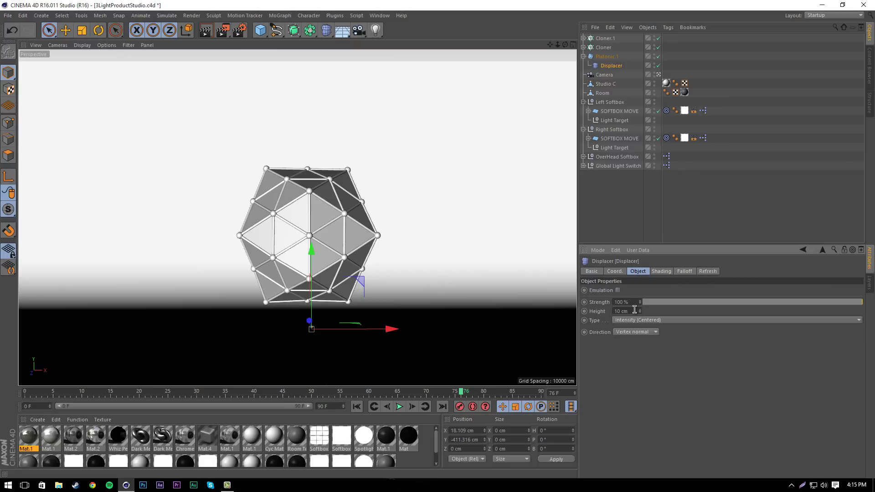
{"action": "mouse_move", "coordinate": [641, 313]}
{"action": "left_mouse_down"}
{"action": "mouse_move", "coordinate": [646, 302]}
{"action": "mouse_move", "coordinate": [646, 324]}
{"action": "mouse_move", "coordinate": [637, 292]}
{"action": "mouse_move", "coordinate": [641, 313]}
{"action": "left_mouse_up"}
{"action": "left_click", "coordinate": [81, 34]}
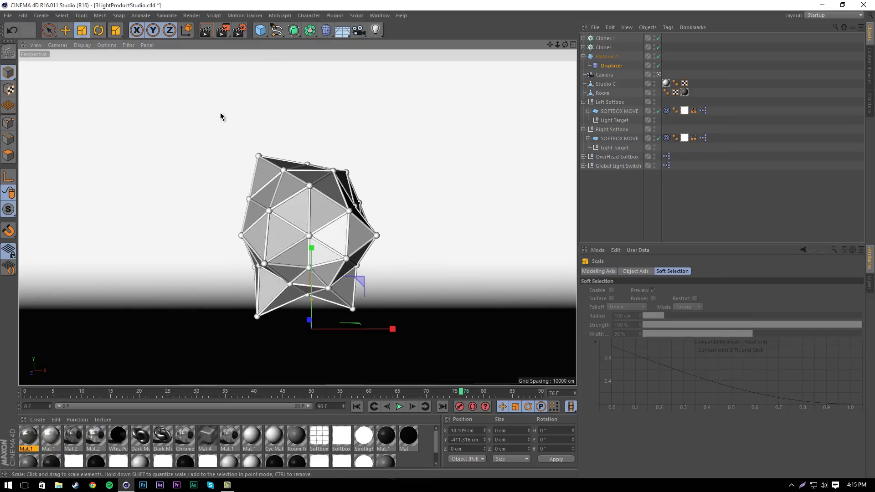
{"action": "left_click_drag", "start_coordinate": [221, 115], "coordinate": [414, 224]}
Step: Scale Cloner.1, Cloner and Platonic.1 up together to enlarge the plexus, then reselect the Displacer
{"action": "left_click", "coordinate": [606, 38]}
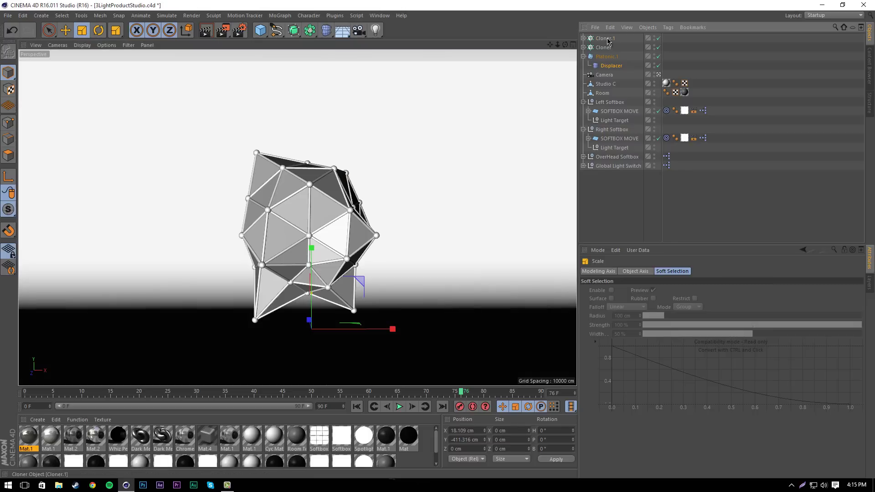
{"action": "left_click", "coordinate": [607, 56], "text": "shift"}
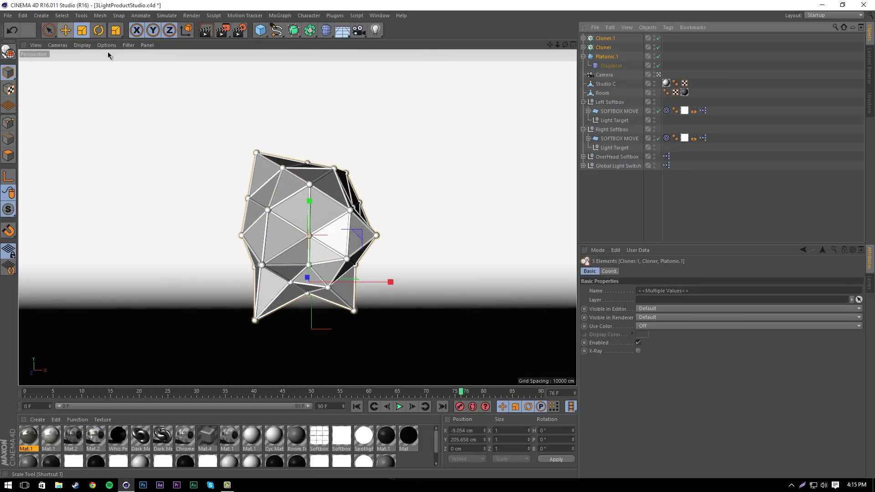
{"action": "mouse_move", "coordinate": [255, 91]}
{"action": "left_mouse_down"}
{"action": "mouse_move", "coordinate": [446, 143]}
{"action": "mouse_move", "coordinate": [354, 156]}
{"action": "left_mouse_up"}
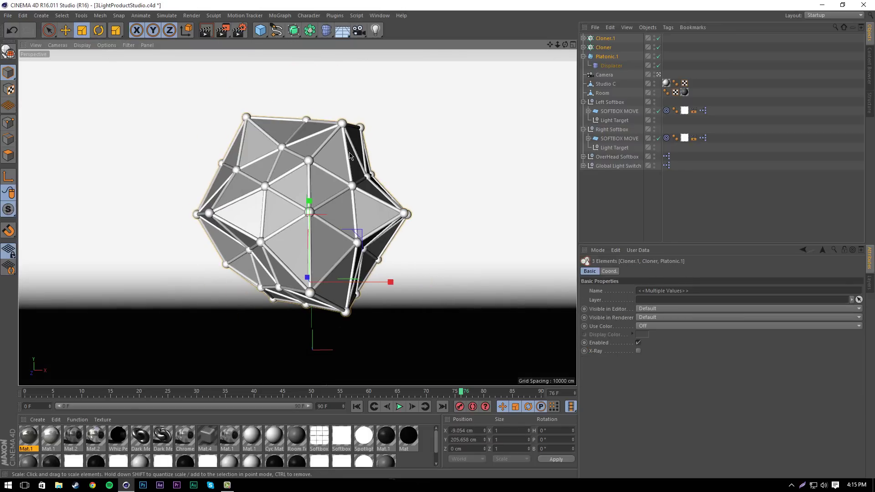
{"action": "left_click_drag", "start_coordinate": [144, 175], "coordinate": [155, 172]}
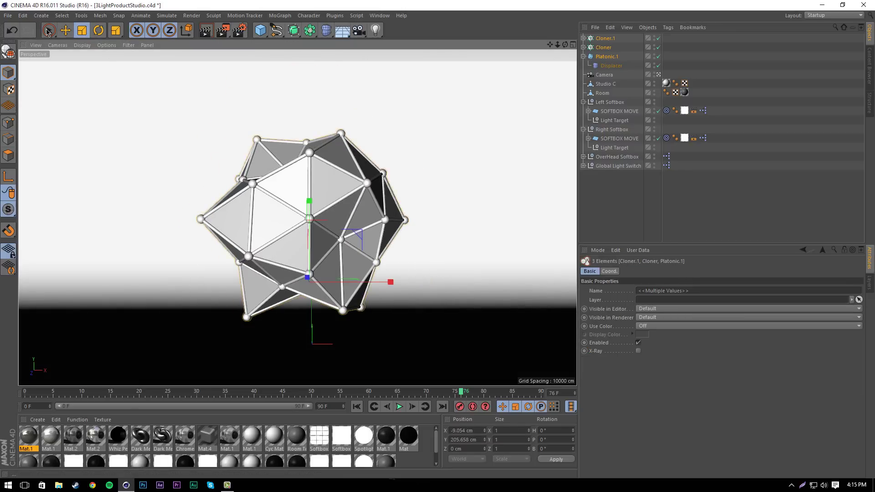
{"action": "key", "text": "space"}
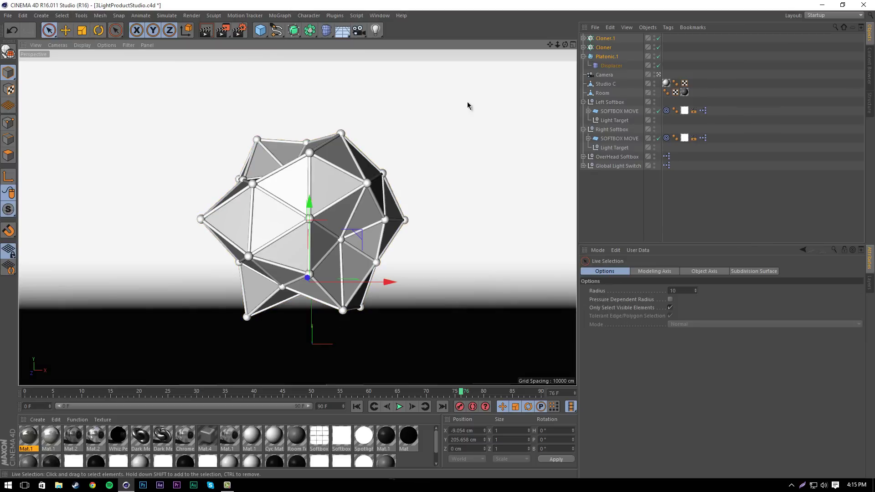
{"action": "left_click", "coordinate": [611, 65]}
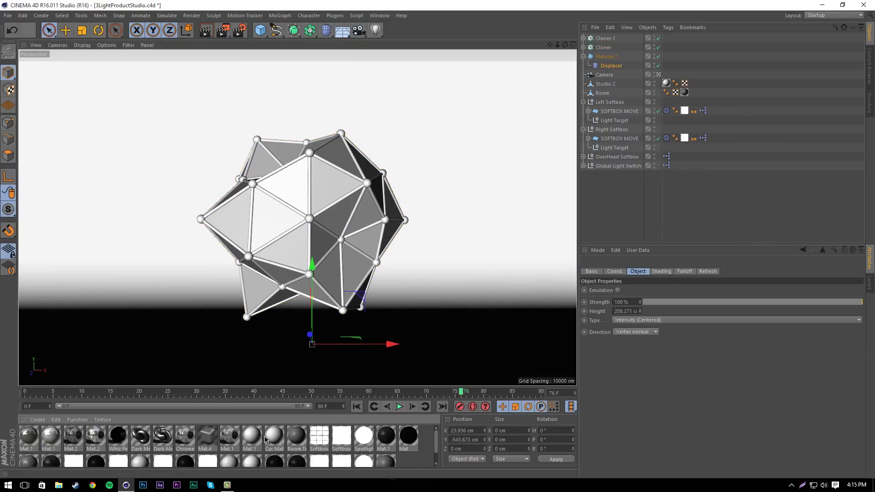
Step: Drag Mat.1 onto Platonic.1, Cloner.1 and Cloner
{"action": "left_click", "coordinate": [408, 465]}
{"action": "scroll", "coordinate": [350, 462], "scroll_direction": "down", "scroll_amount": 1}
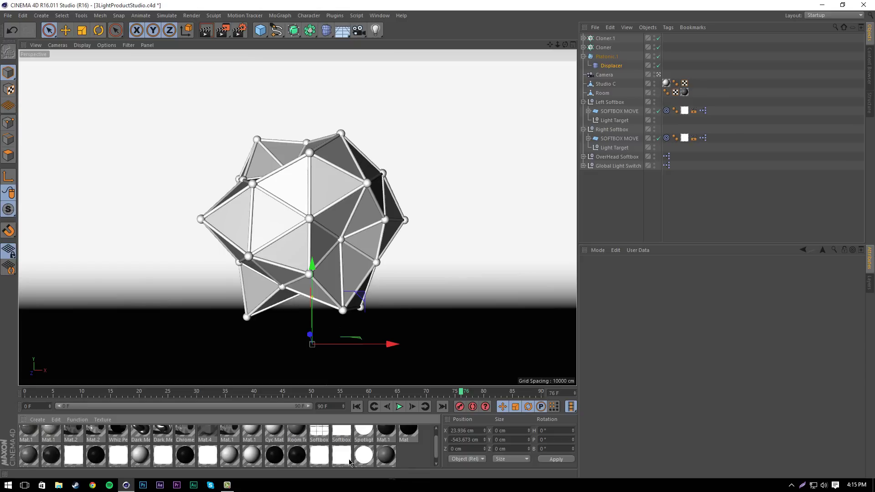
{"action": "scroll", "coordinate": [350, 462], "scroll_direction": "up", "scroll_amount": 1}
{"action": "left_click_drag", "start_coordinate": [28, 434], "coordinate": [358, 209]}
{"action": "left_click_drag", "start_coordinate": [28, 434], "coordinate": [667, 47]}
{"action": "left_click", "coordinate": [666, 37]}
Step: Set all three Mat.1 texture tags to Cubic, seamless projection, then minimize Cinema 4D
{"action": "left_click", "coordinate": [667, 56], "text": "shift"}
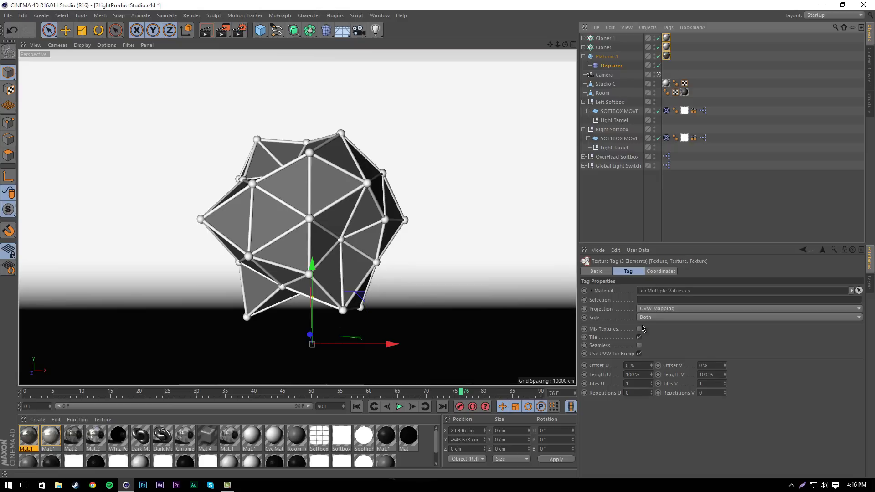
{"action": "left_click", "coordinate": [654, 310]}
{"action": "left_click", "coordinate": [647, 334]}
{"action": "left_click", "coordinate": [640, 346]}
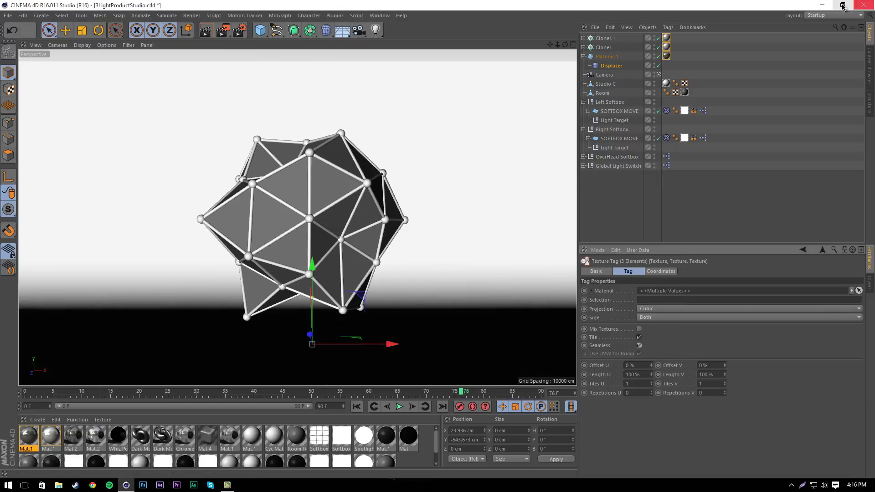
{"action": "left_click", "coordinate": [822, 5]}
Step: Open the rendered chrome plexus image from the desktop in Photos
{"action": "double_click", "coordinate": [15, 303]}
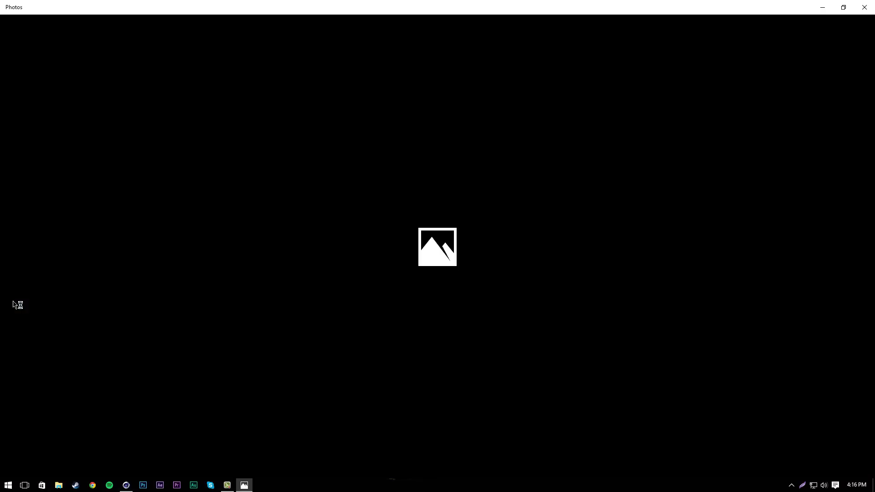